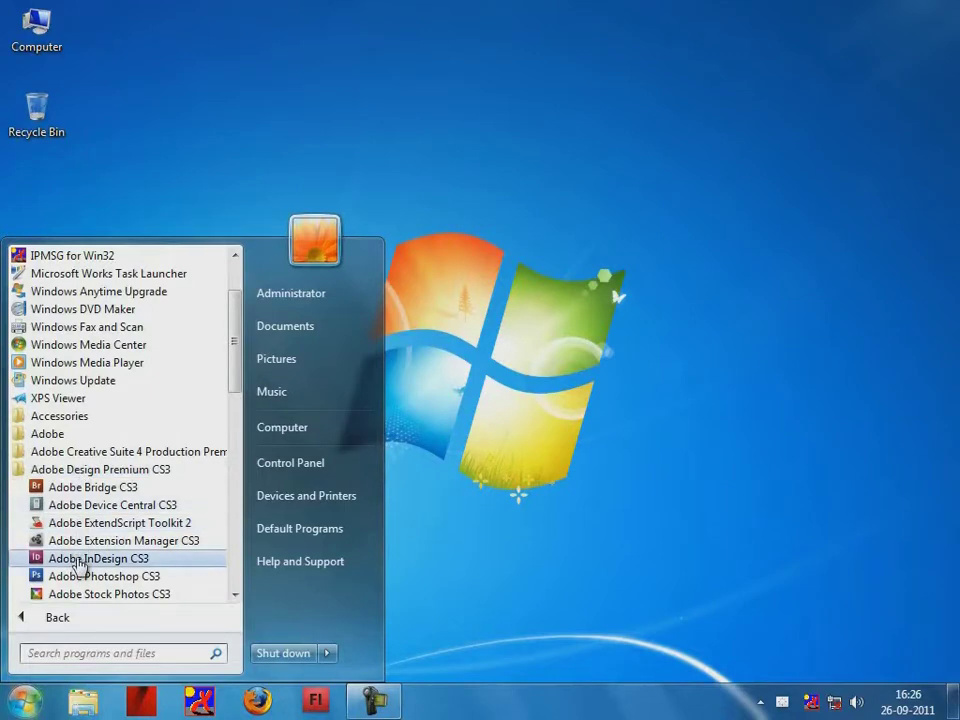
# - Launch Adobe InDesign CS3 from the Adobe Design Premium CS3 folder in the Start menu
pyautogui.click(80, 558)
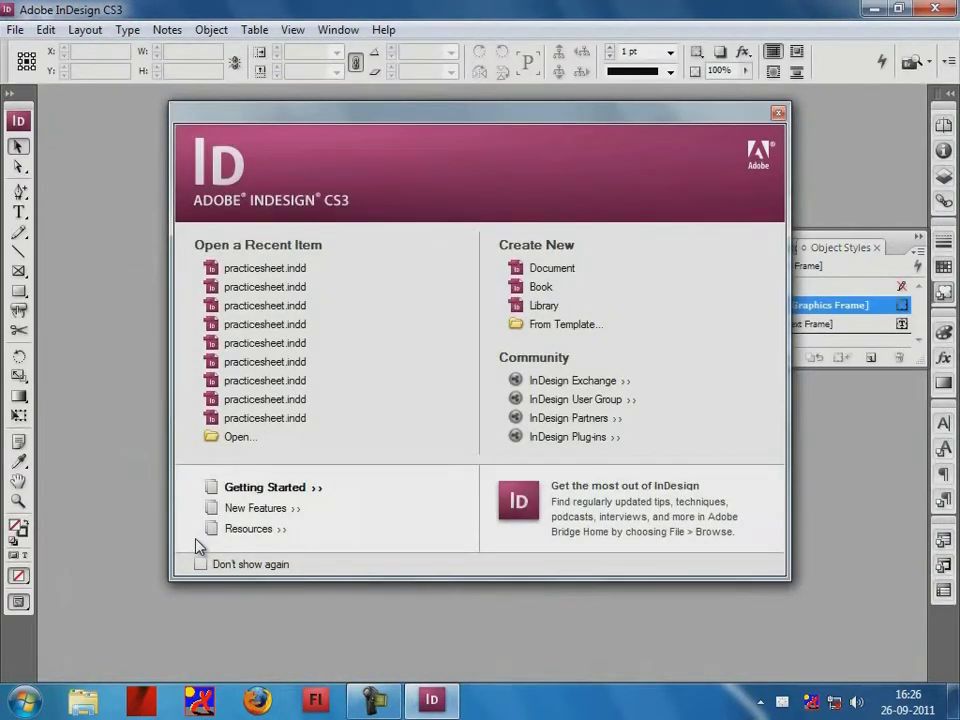
# - Create a new document with the A4 page size from the welcome screen
pyautogui.click(550, 268)
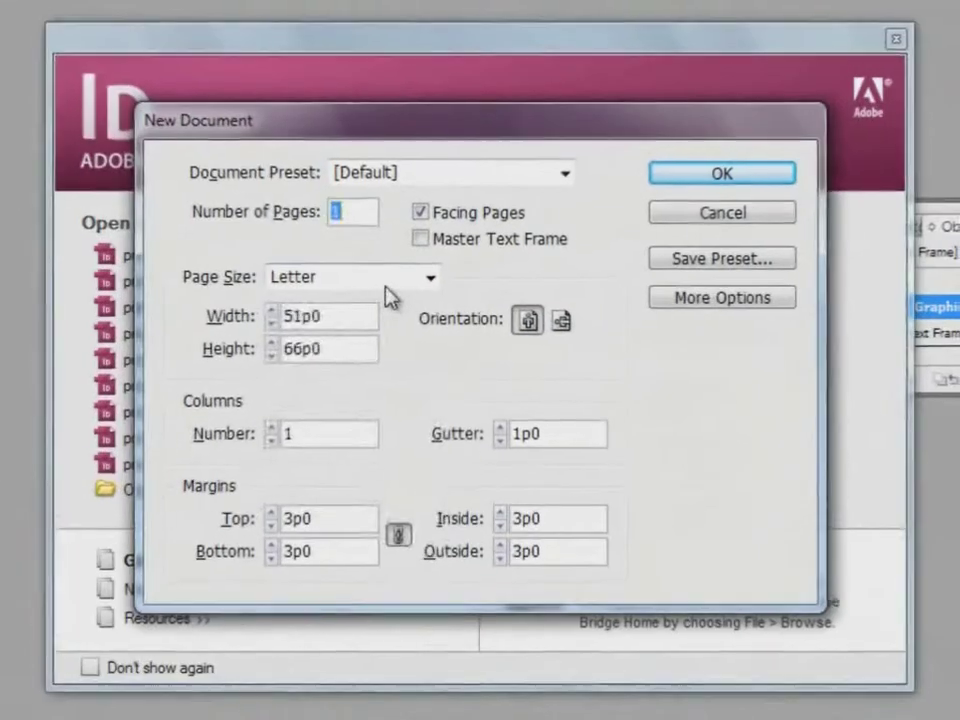
pyautogui.click(415, 284)
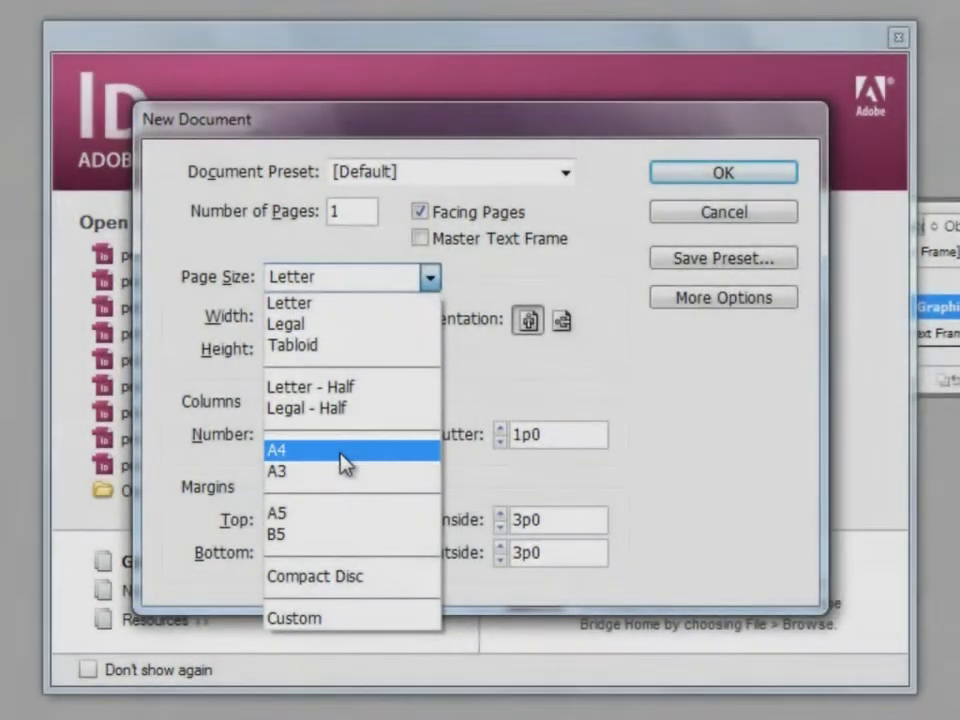
pyautogui.click(340, 455)
pyautogui.click(740, 175)
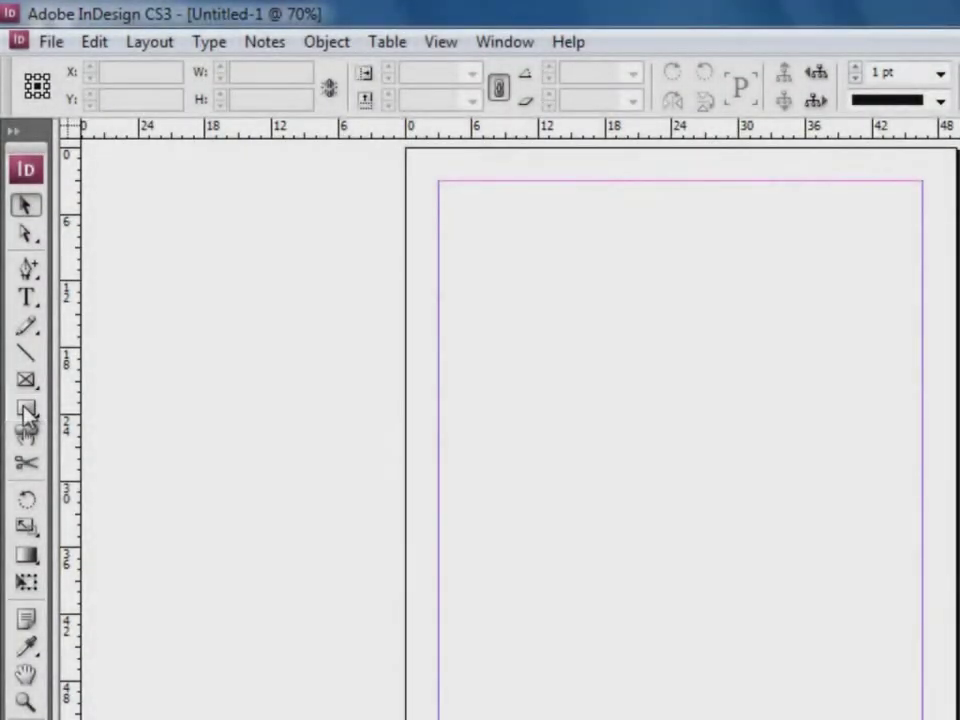
# - Draw a rectangle about 18p3 by 13p11.5 near the centre of the page
pyautogui.click(27, 411)
pyautogui.moveTo(545, 396); pyautogui.dragTo(748, 550)
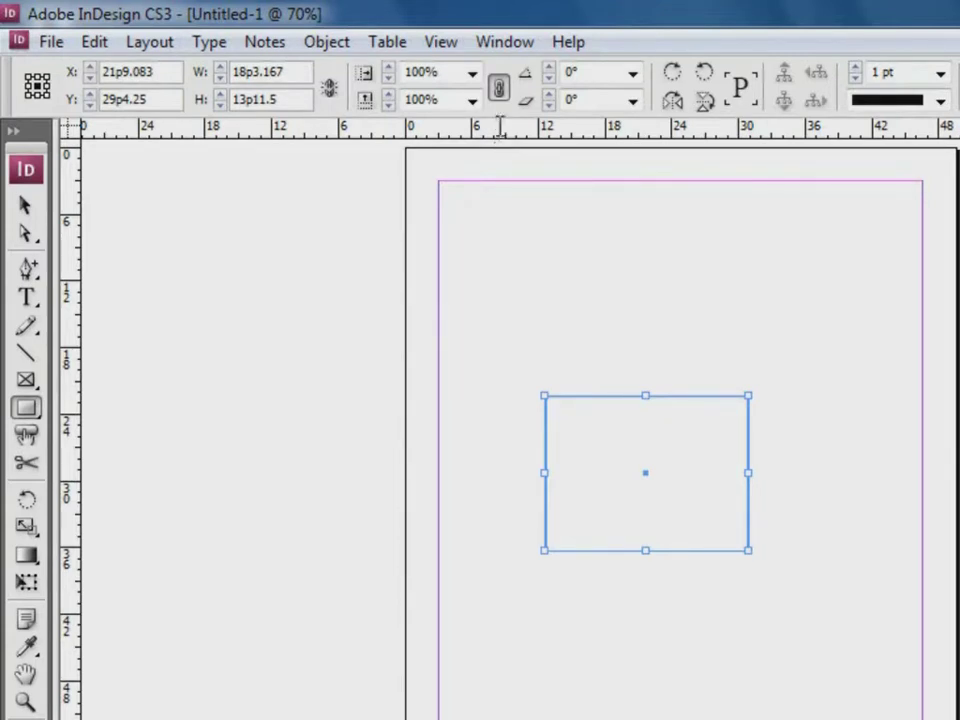
# - Set both horizontal and vertical rulers to millimeters, then return to the Selection tool
pyautogui.rightClick(499, 126)
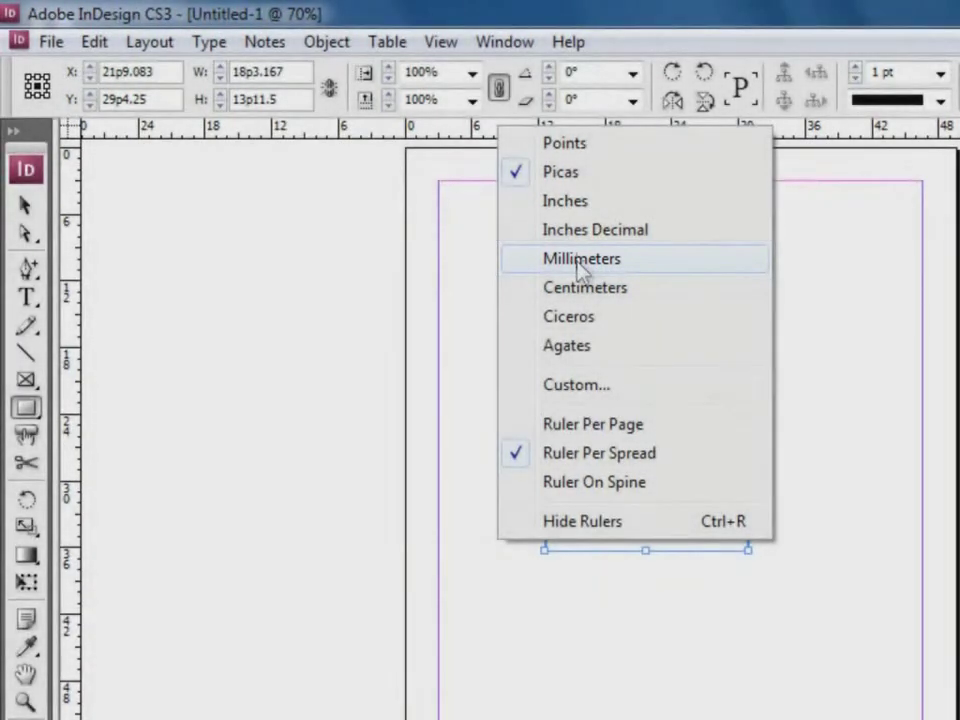
pyautogui.click(579, 268)
pyautogui.rightClick(75, 306)
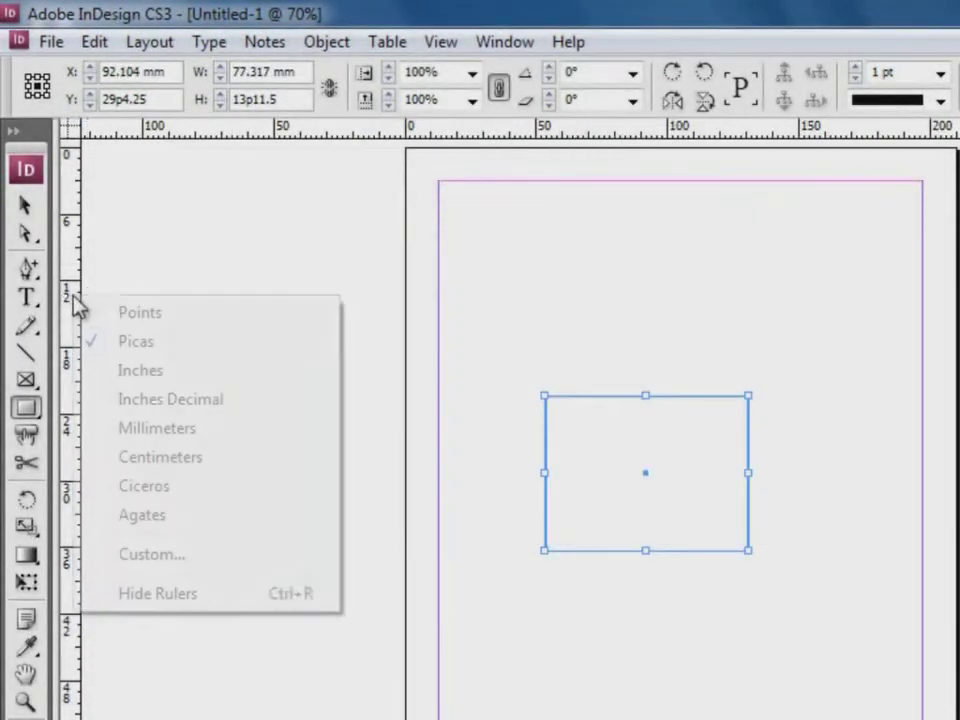
pyautogui.click(153, 428)
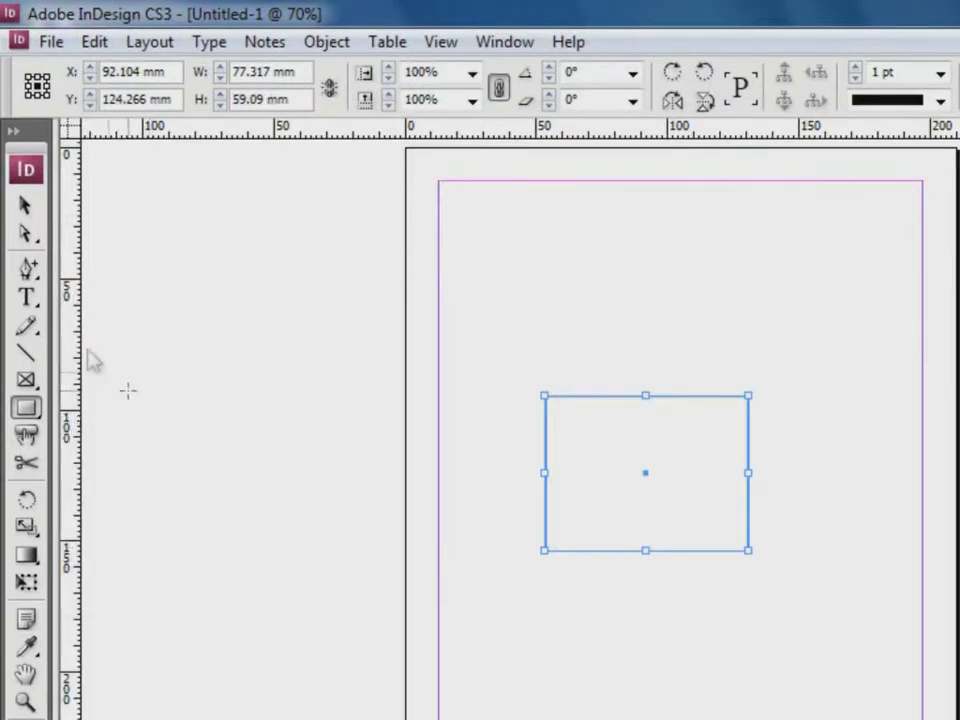
pyautogui.click(26, 204)
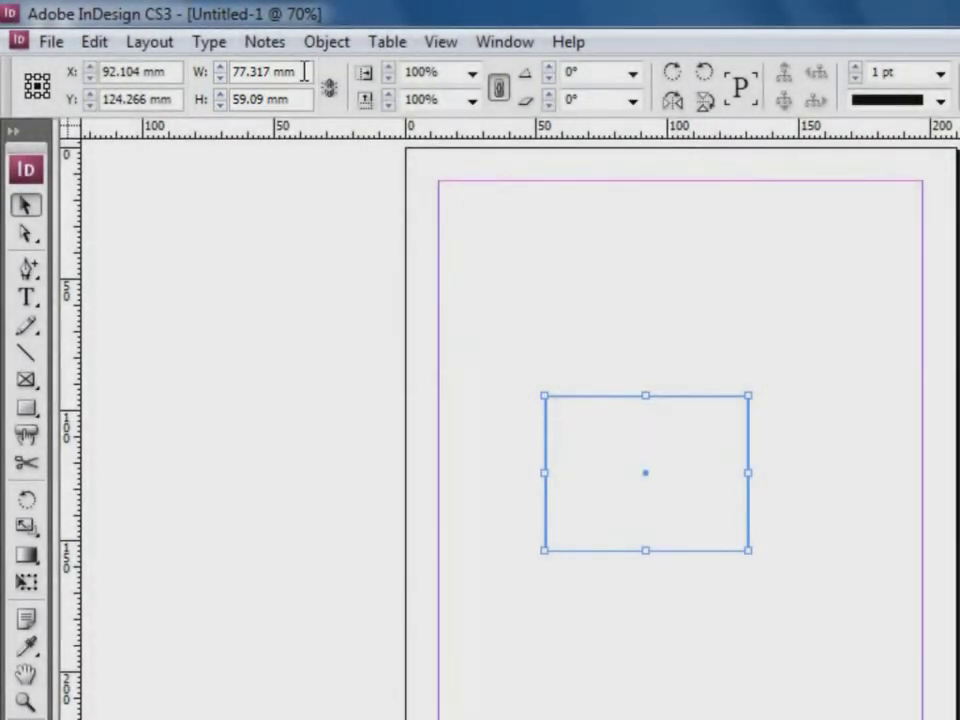
# - Set the rectangle's width to 92 mm and height to 56 mm, then deselect it
pyautogui.click(304, 71)
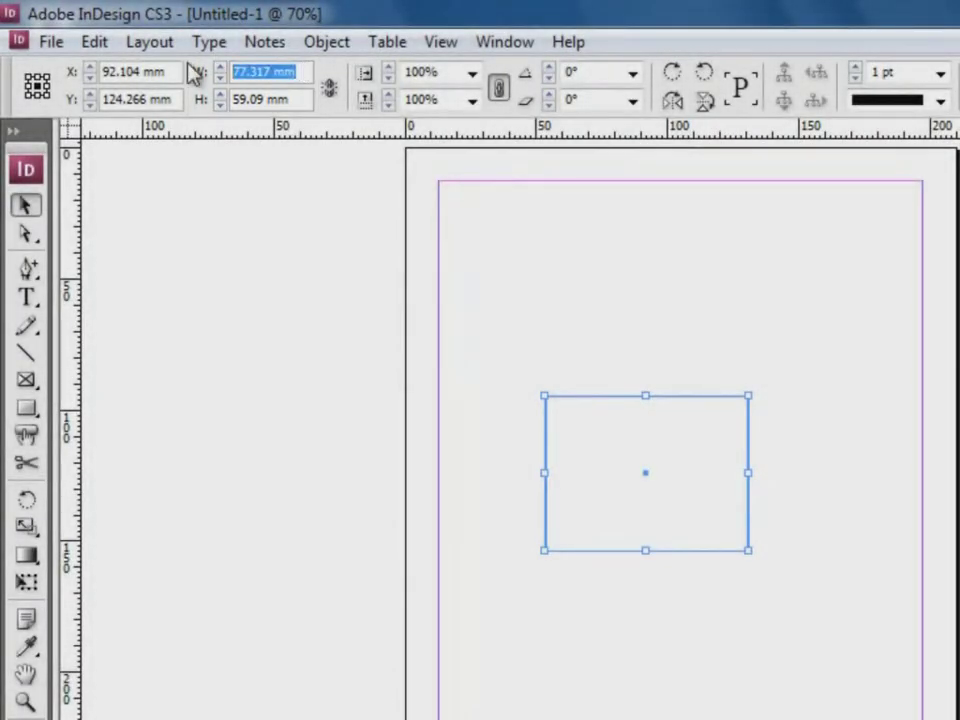
pyautogui.write('92')
pyautogui.press('Tab')
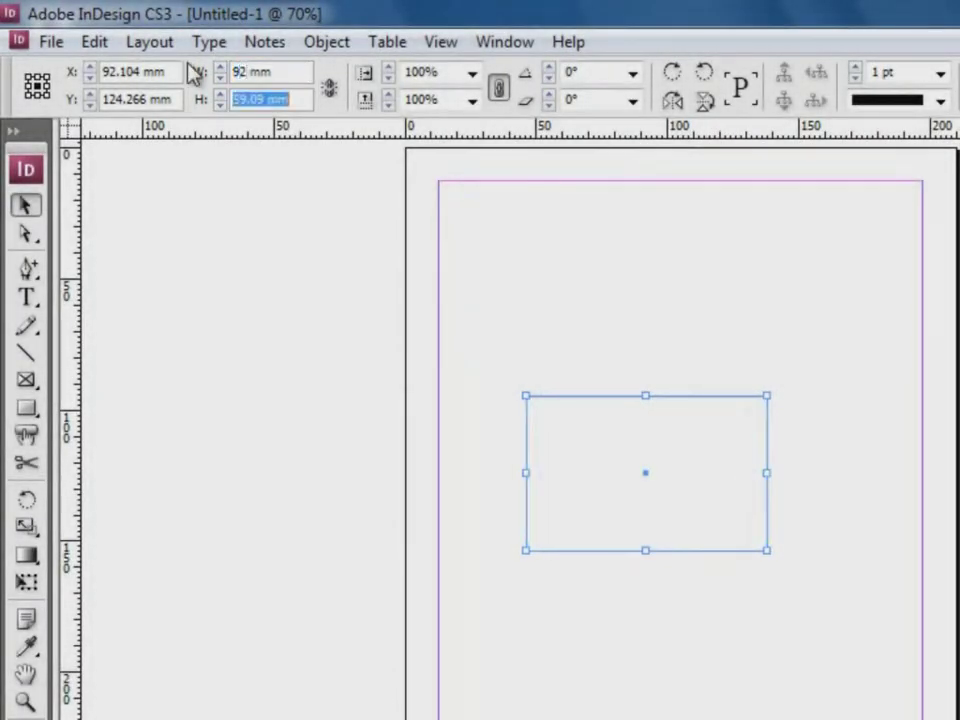
pyautogui.write('56')
pyautogui.press('Return')
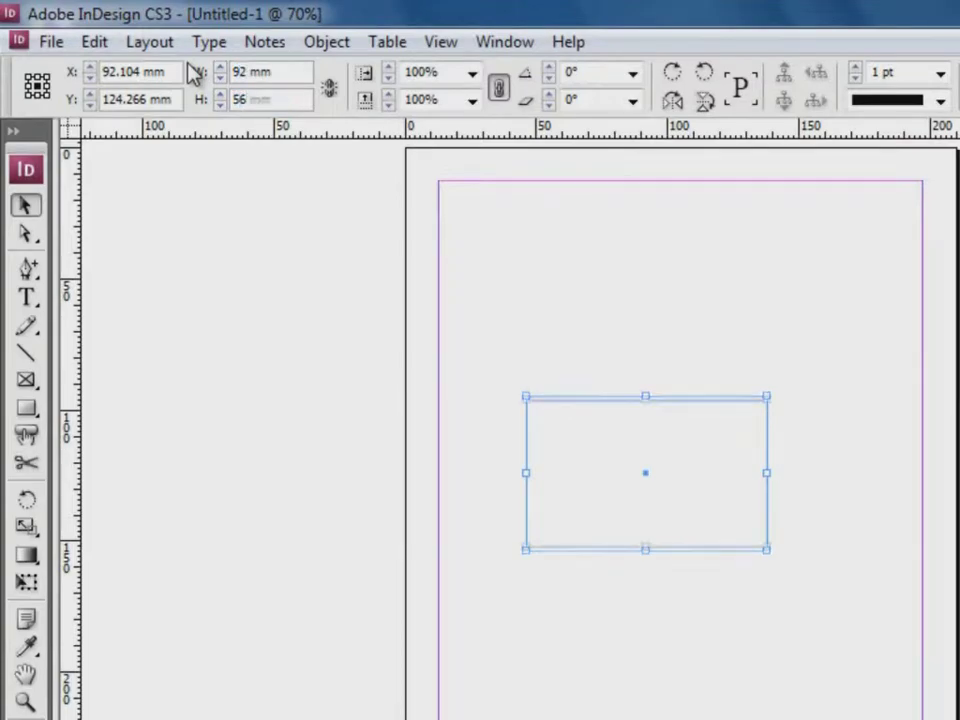
pyautogui.click(480, 361)
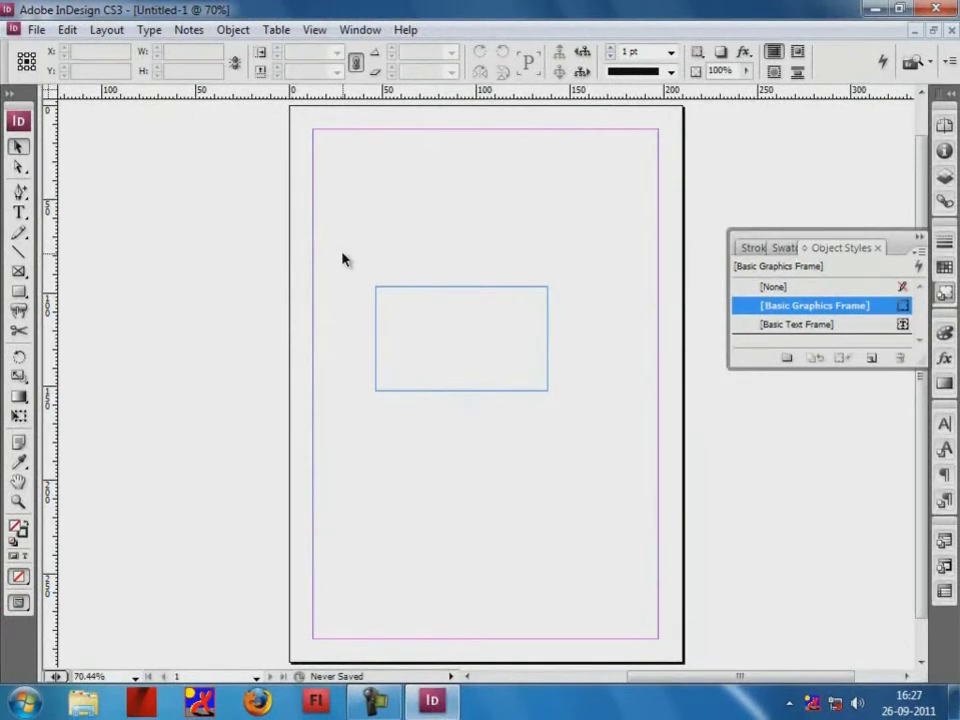
# - Zoom in closely on the rectangle and collapse the Object Styles panel
pyautogui.click(18, 500)
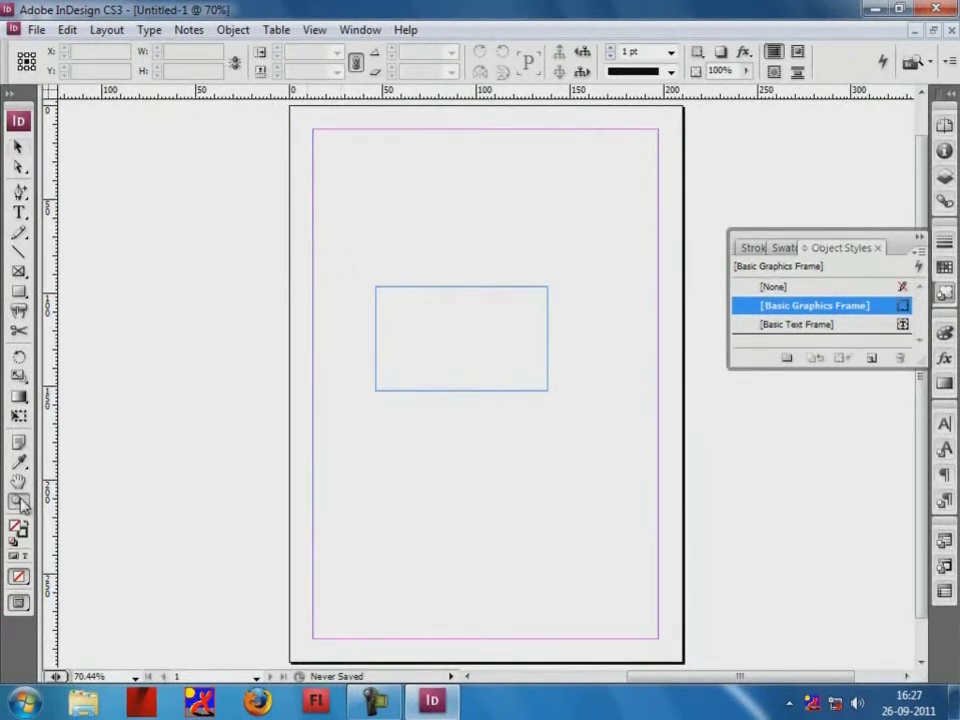
pyautogui.moveTo(362, 275); pyautogui.dragTo(572, 425)
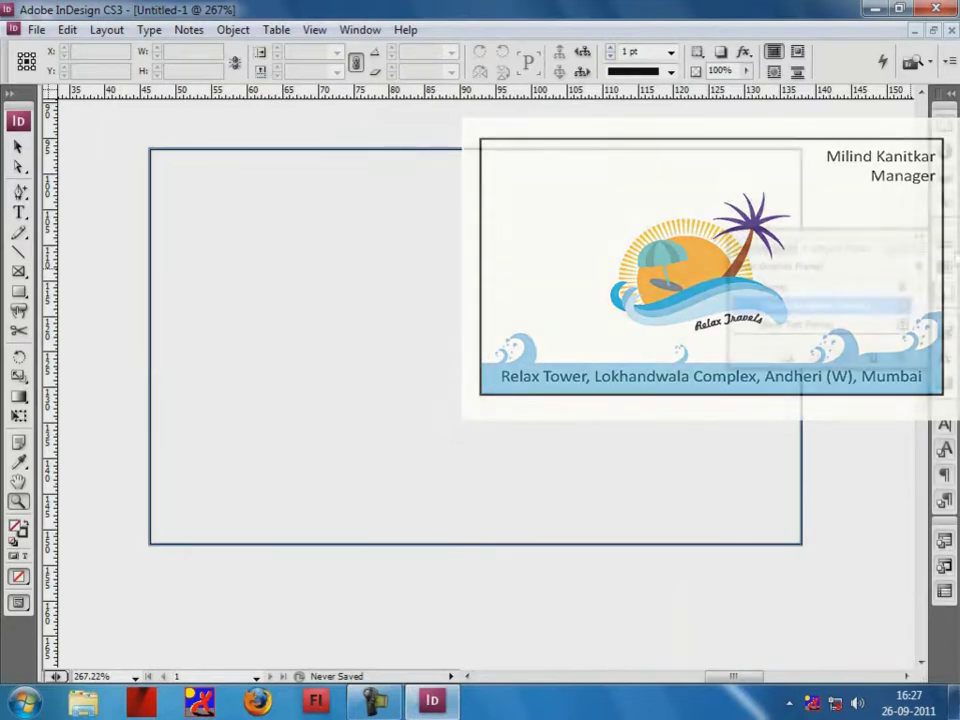
pyautogui.click(918, 244)
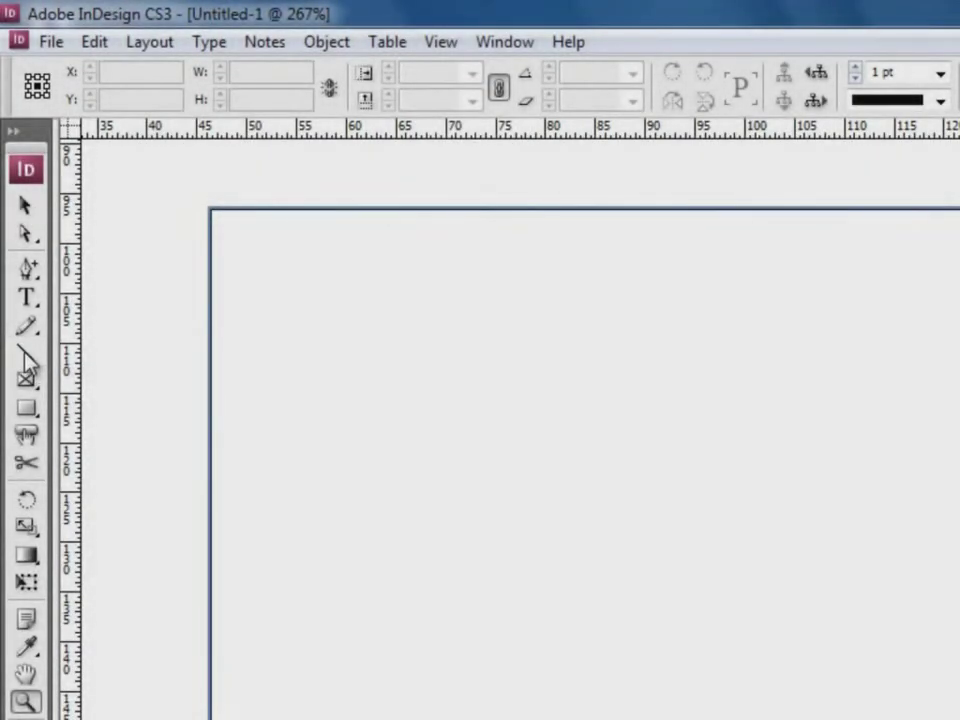
# - Draw a 91.625 mm horizontal line across the rectangle's lower part, then switch to Preview mode
pyautogui.click(25, 353)
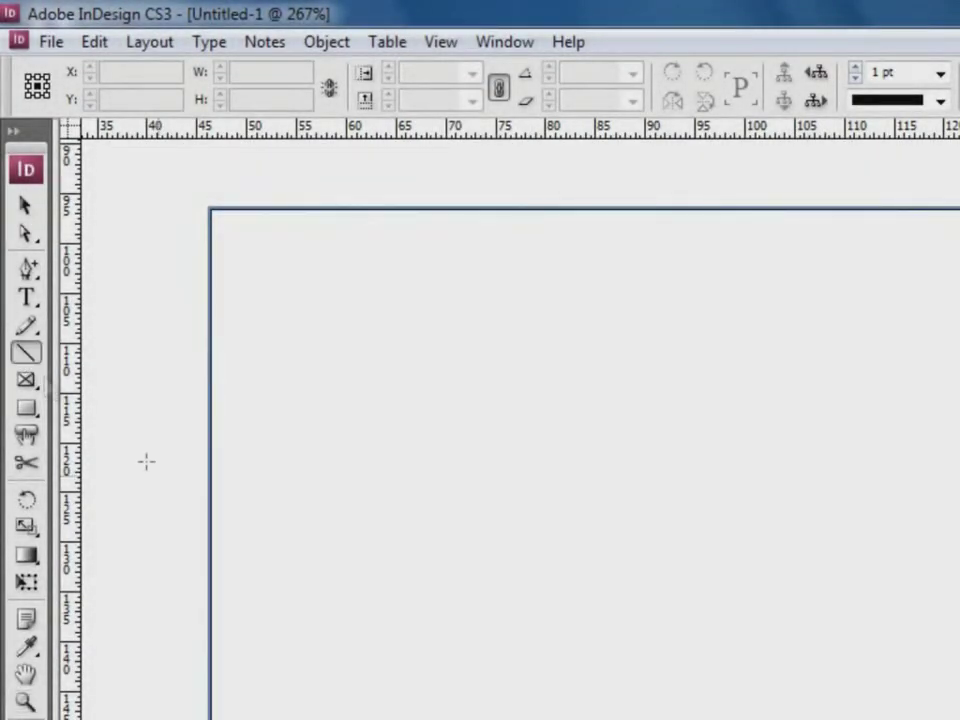
pyautogui.moveTo(209, 588); pyautogui.dragTo(865, 588)
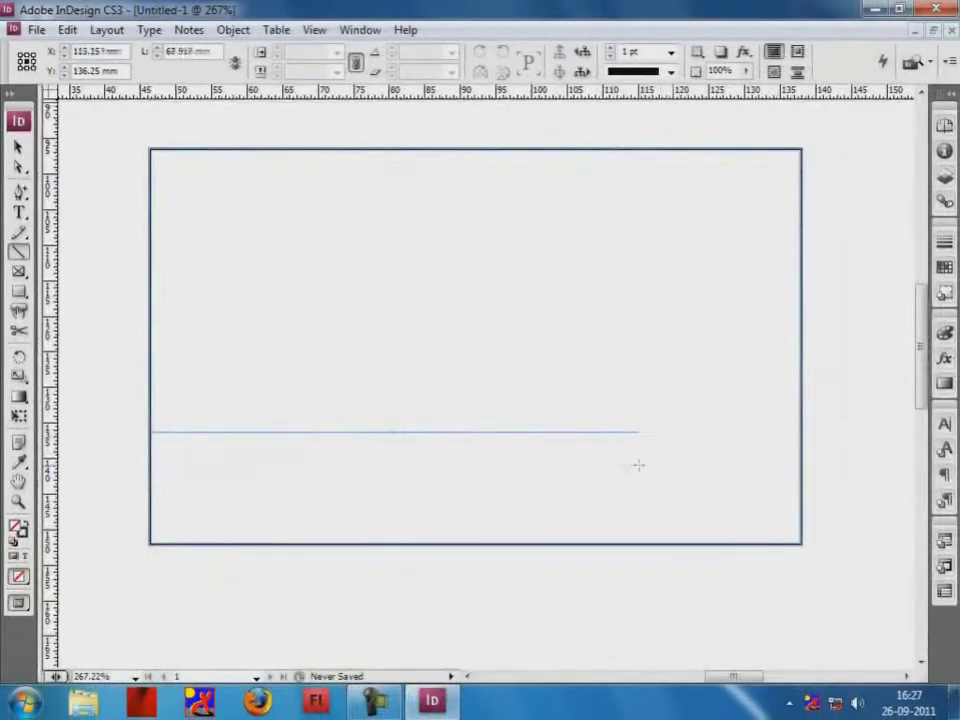
pyautogui.moveTo(639, 465)
pyautogui.mouseDown()
pyautogui.moveTo(823, 465)
pyautogui.moveTo(801, 466)
pyautogui.mouseUp()
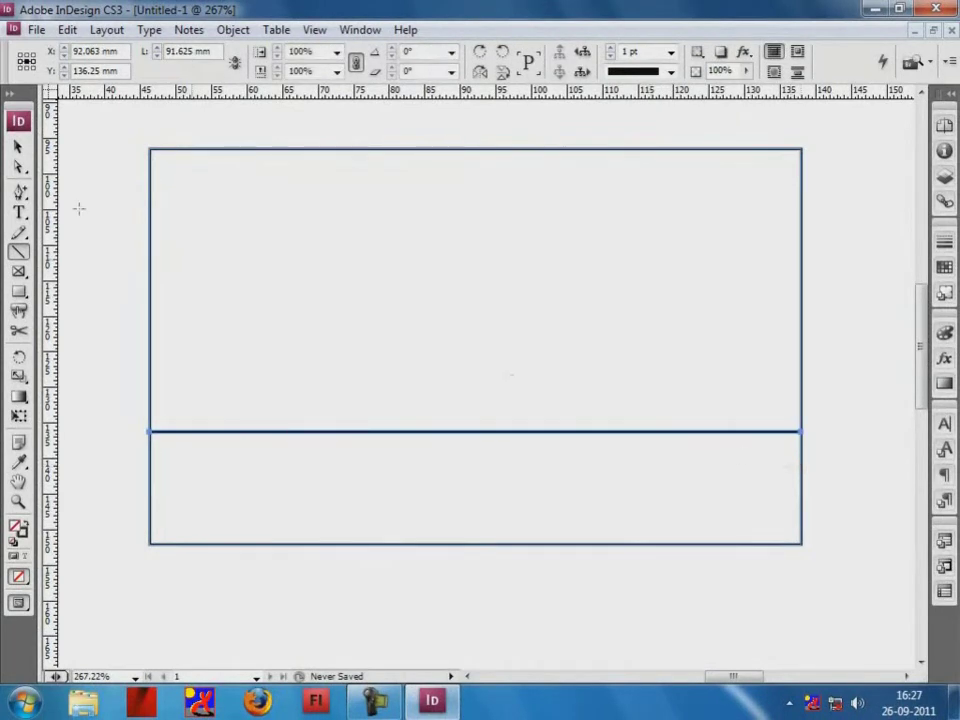
pyautogui.click(17, 146)
pyautogui.click(89, 190)
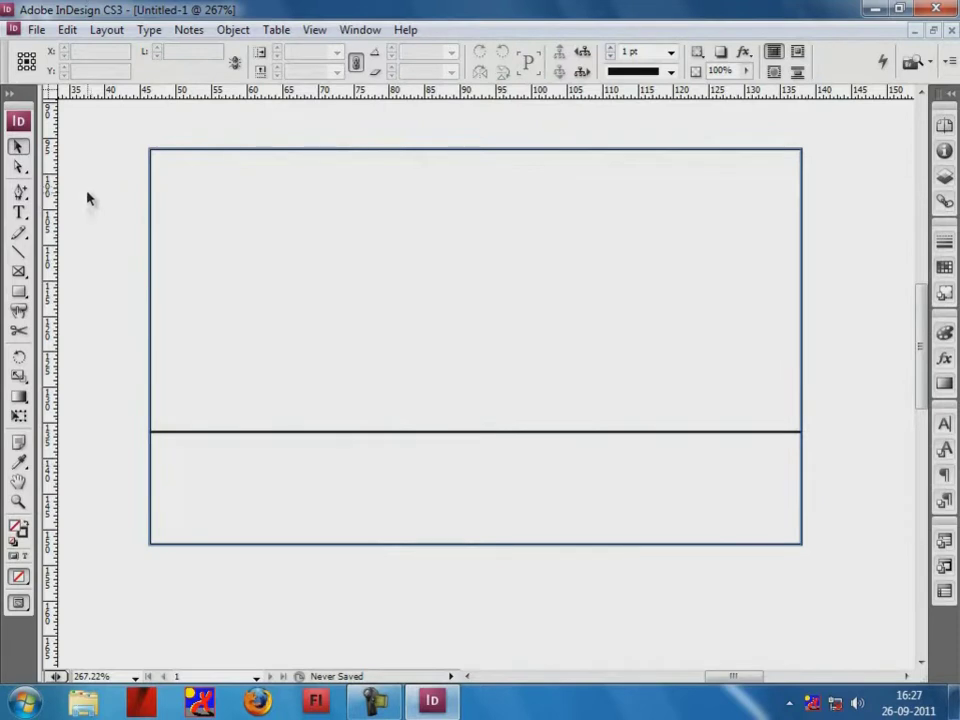
pyautogui.click(17, 602)
pyautogui.click(84, 622)
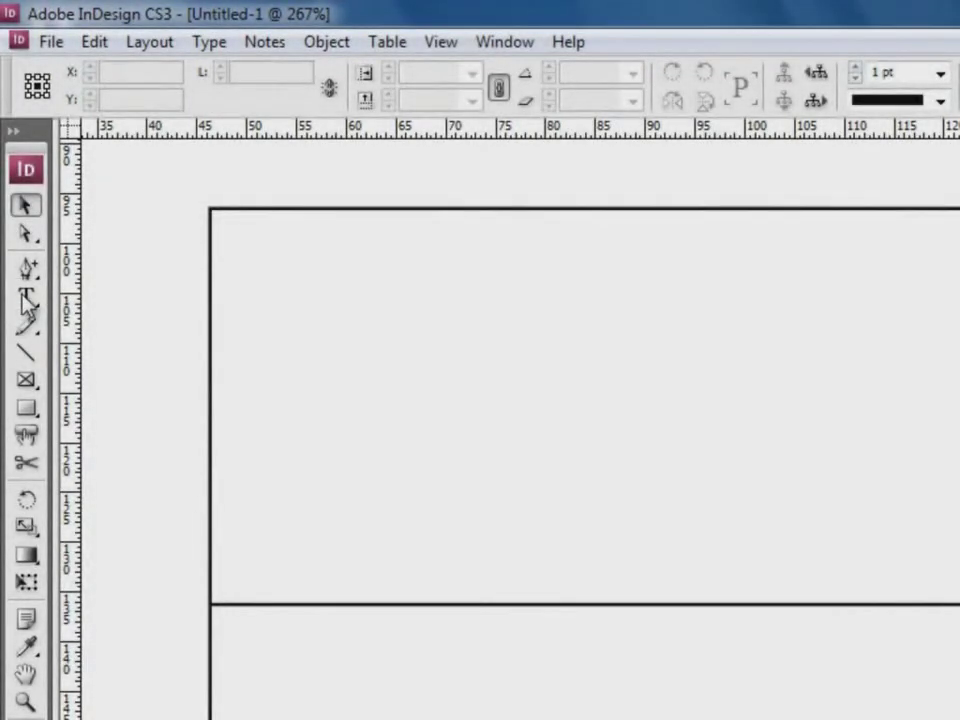
# - Add a top-right text frame with the person's name and Manager, enlarging it to fit
pyautogui.click(26, 298)
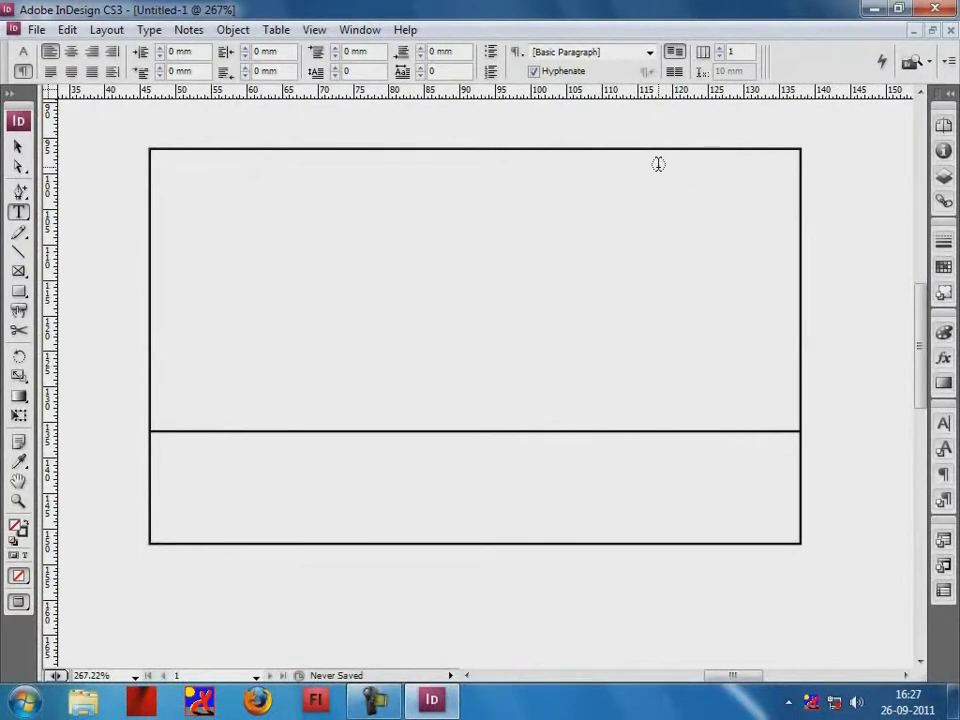
pyautogui.moveTo(648, 166); pyautogui.dragTo(786, 232)
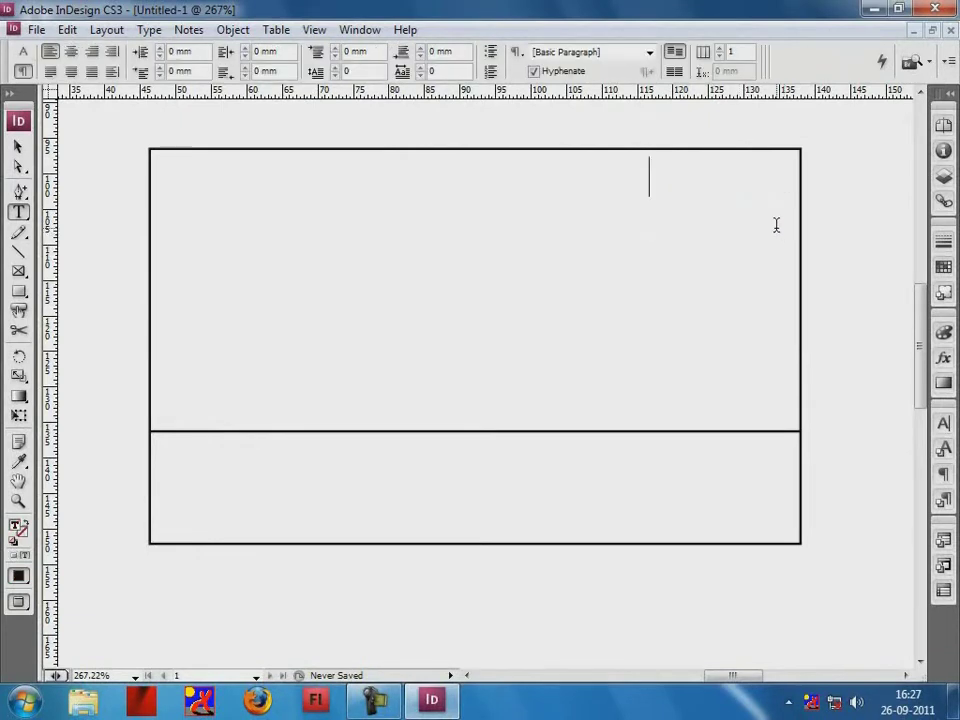
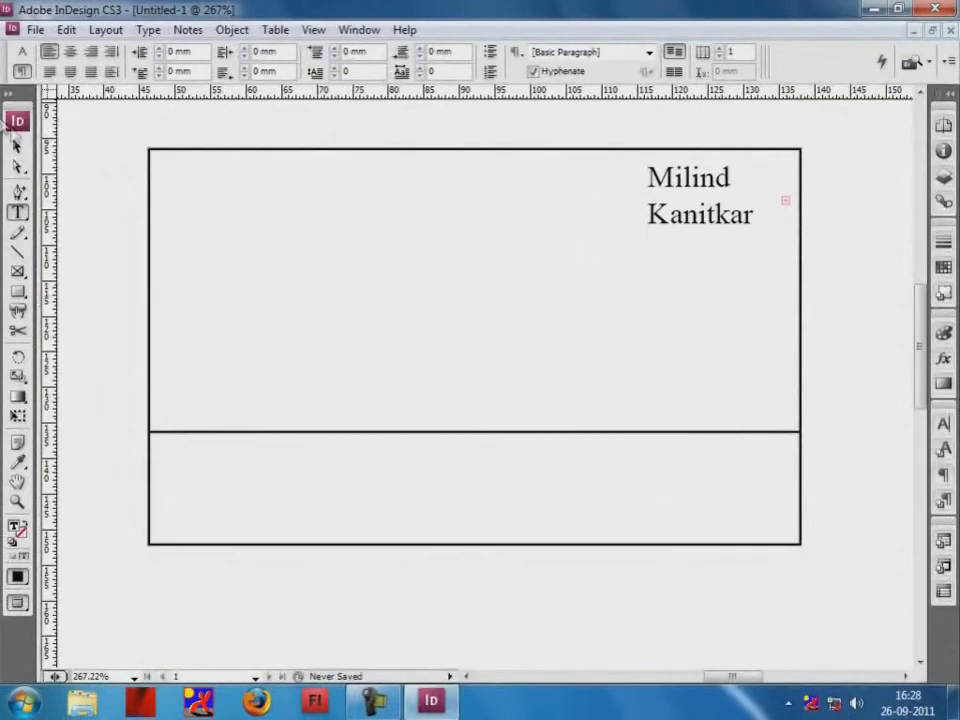
pyautogui.click(17, 148)
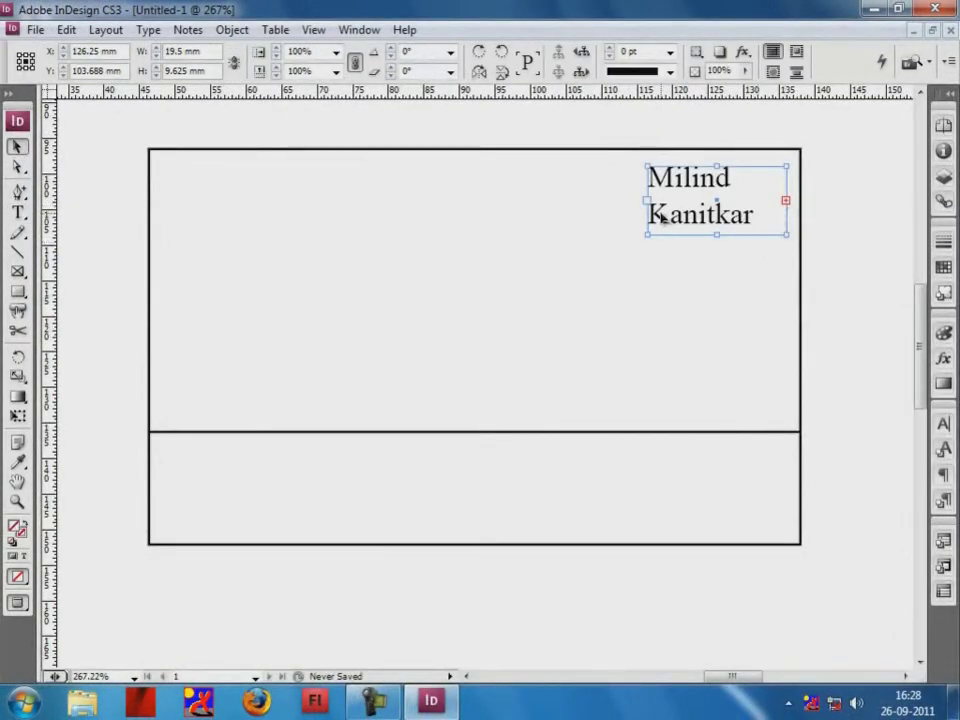
pyautogui.moveTo(648, 235); pyautogui.dragTo(574, 279)
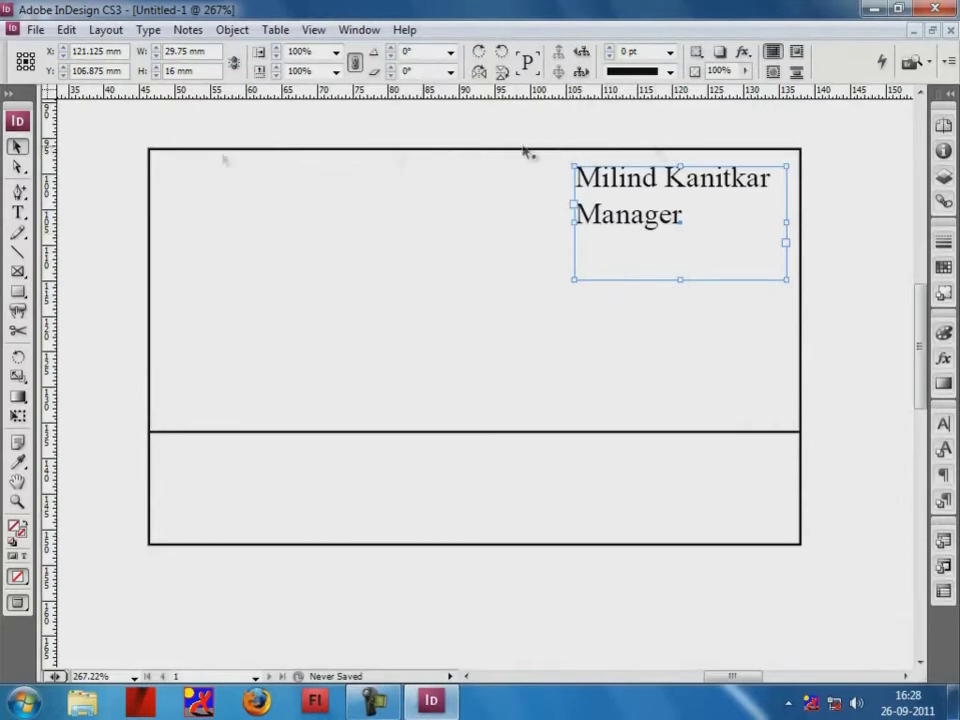
# - Change all the frame's text to Calibri at 10 pt
pyautogui.click(18, 212)
pyautogui.moveTo(682, 214); pyautogui.dragTo(546, 178)
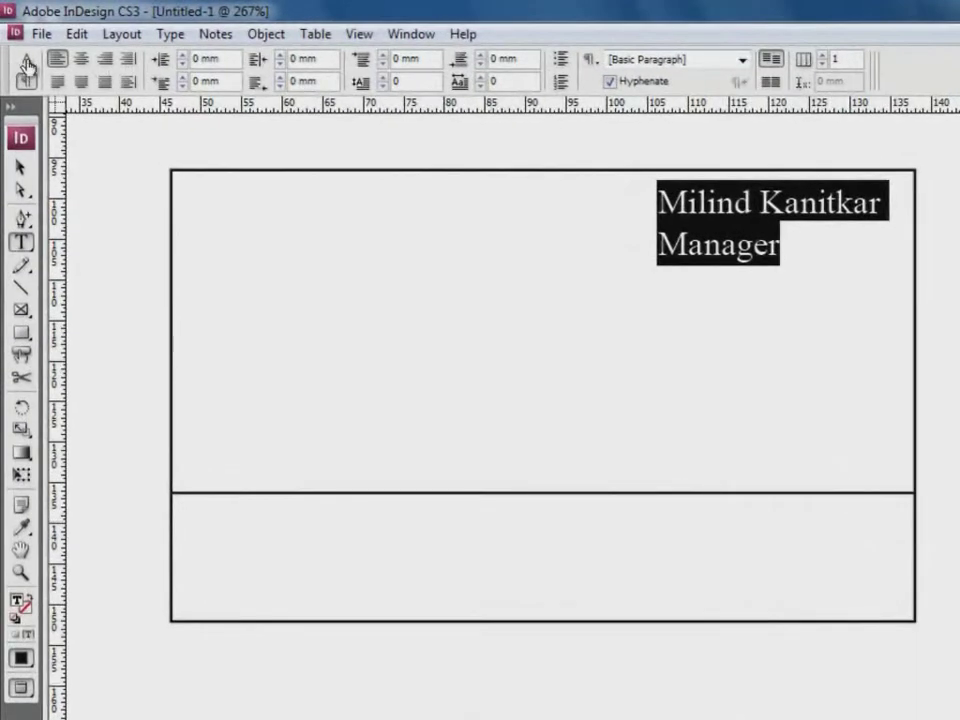
pyautogui.click(26, 62)
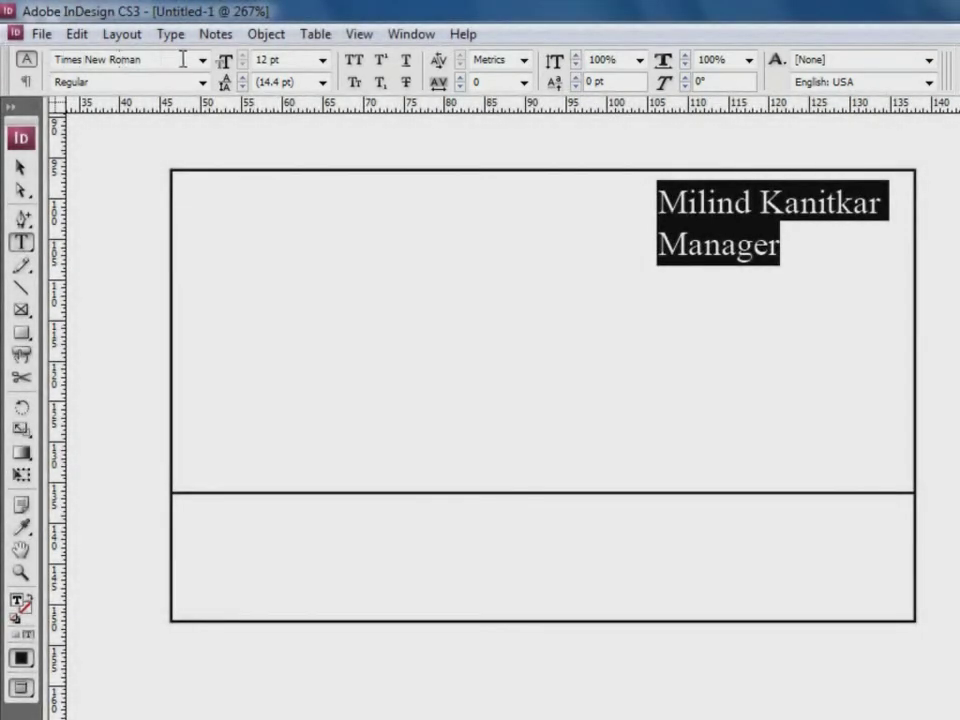
pyautogui.click(183, 60)
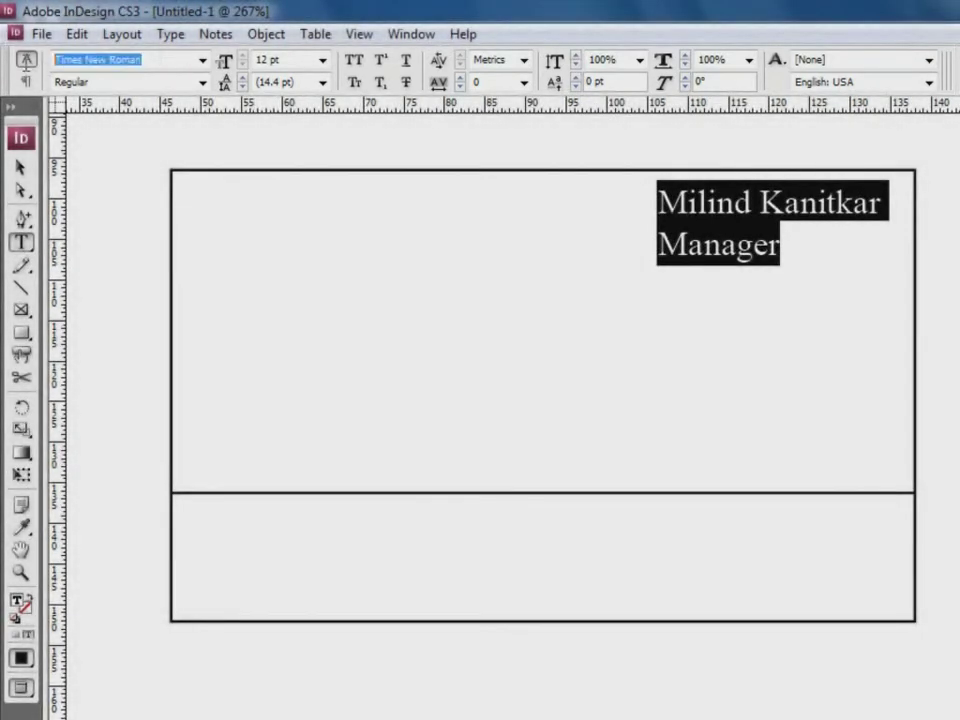
pyautogui.write('Calibri')
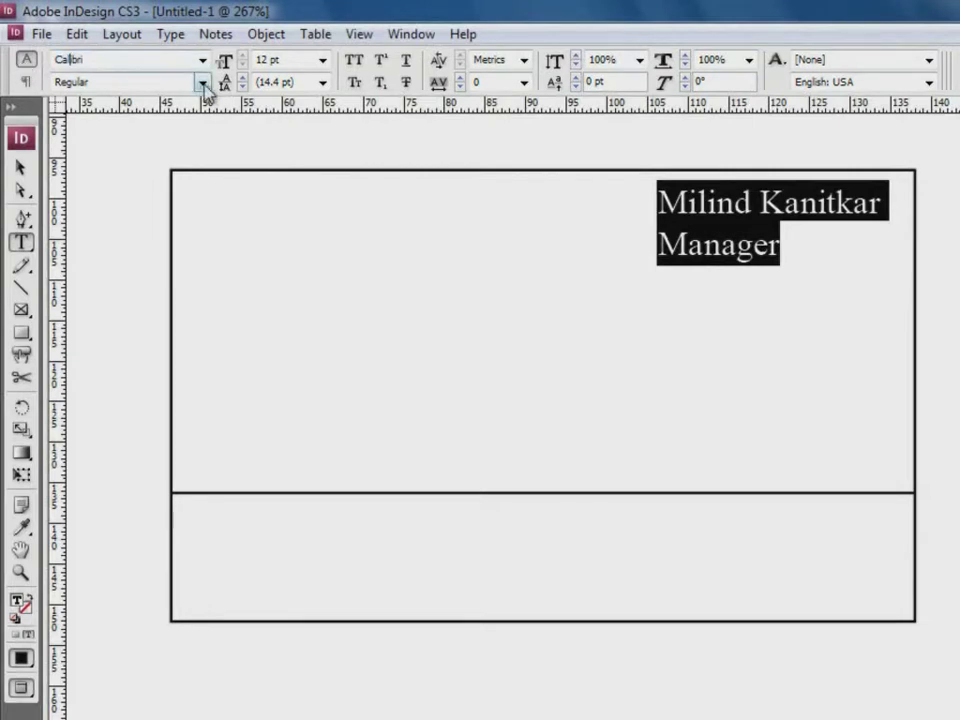
pyautogui.click(322, 60)
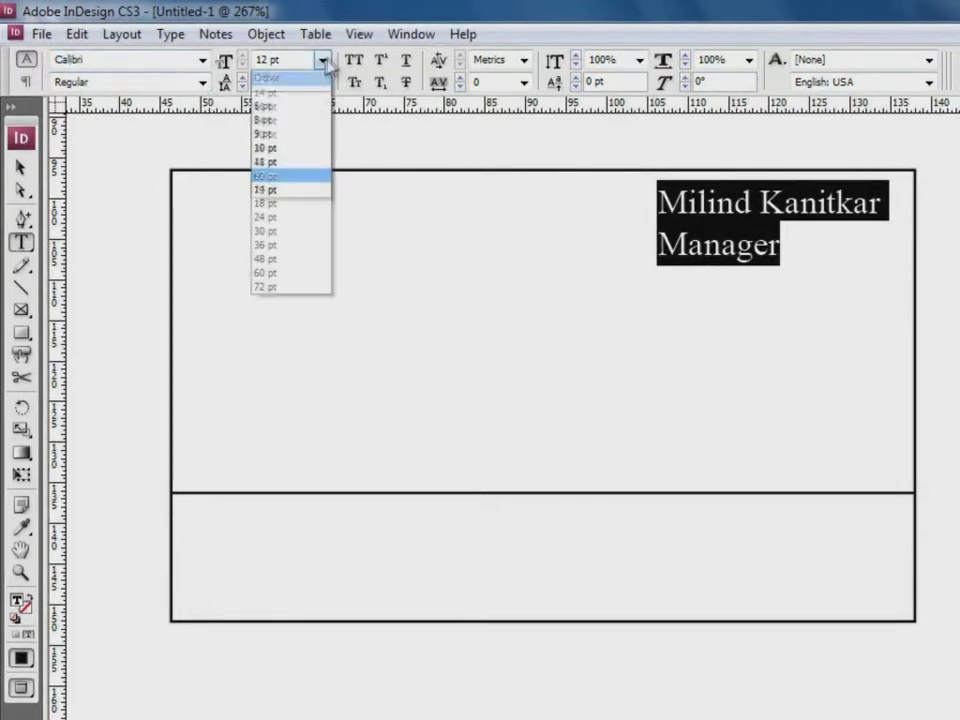
pyautogui.click(299, 148)
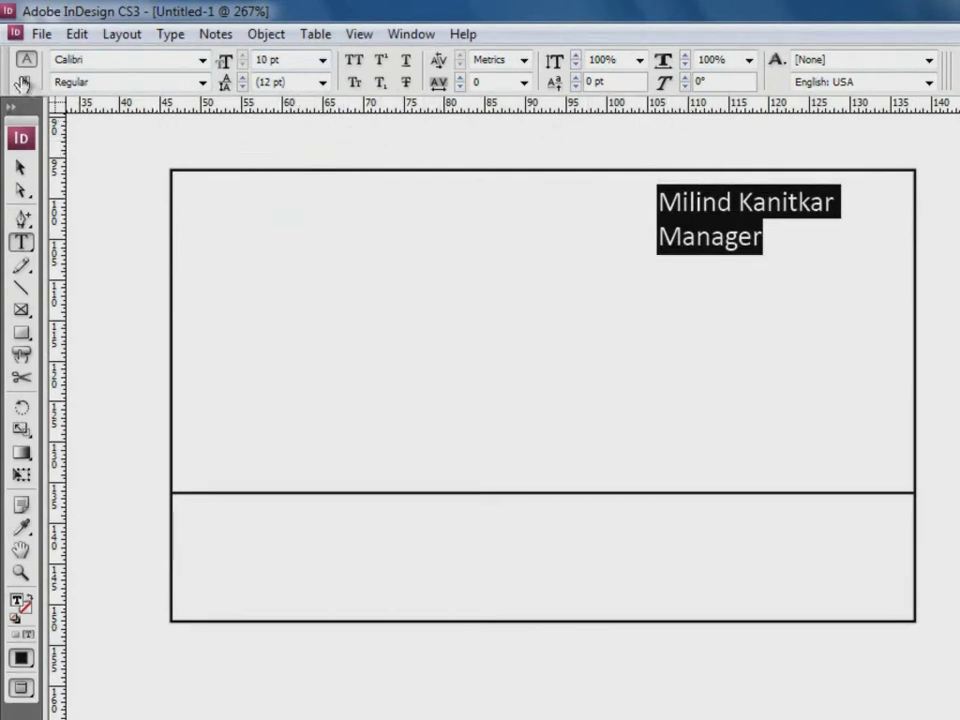
# - Justify the paragraphs with the last line aligned left, then select the frame
pyautogui.click(27, 81)
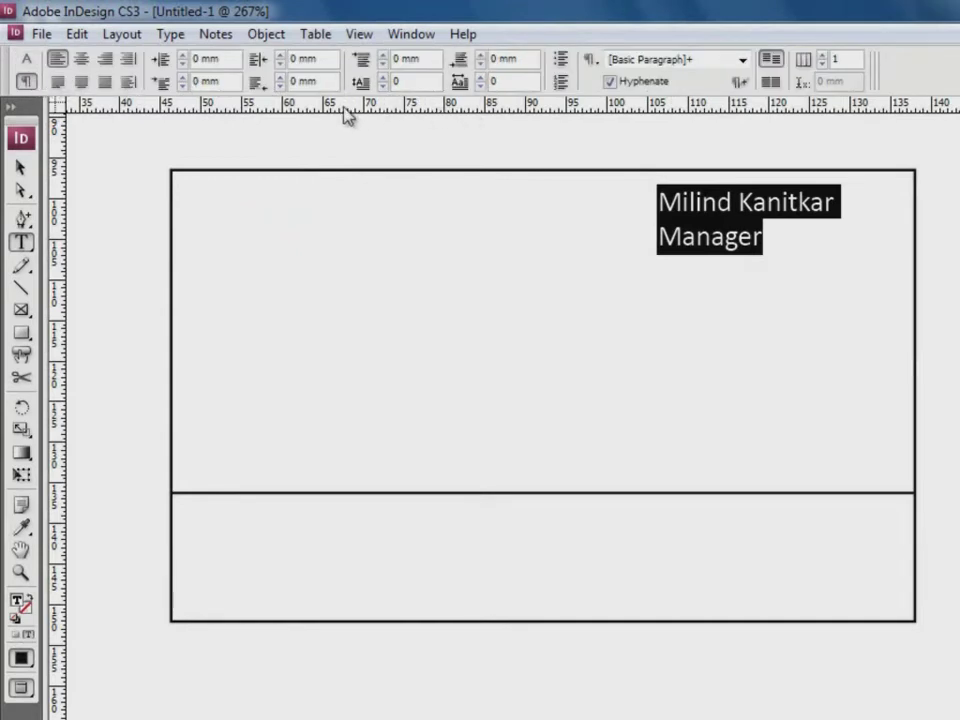
pyautogui.click(128, 60)
pyautogui.click(20, 166)
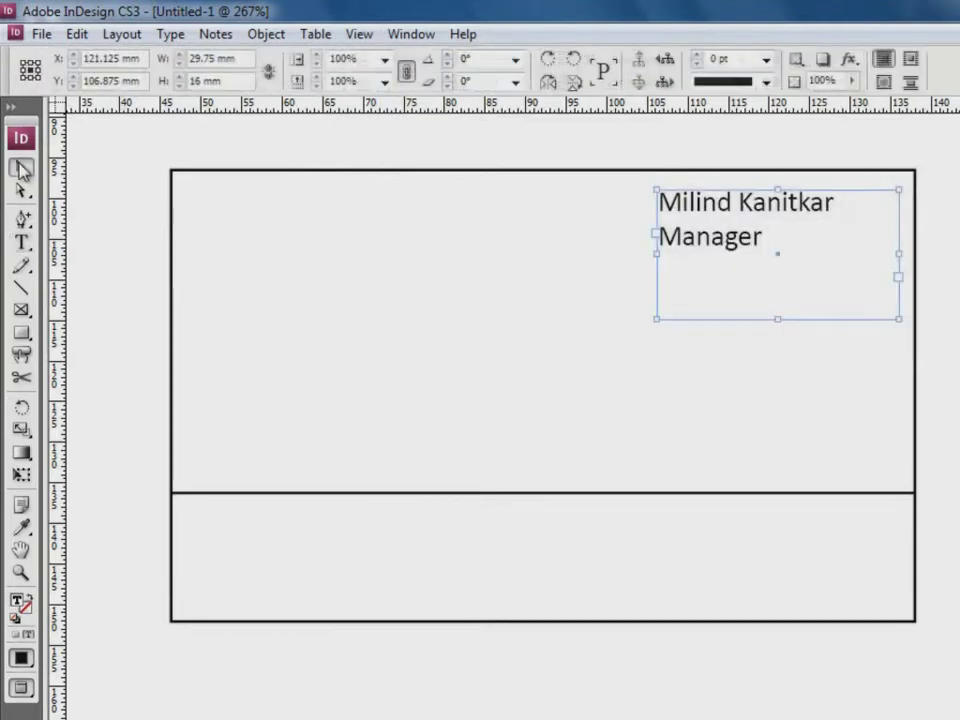
# - Right-align both the name and Manager lines using the Paragraph panel, then collapse it
pyautogui.doubleClick(775, 249)
pyautogui.hotkey('ctrl', 'a')
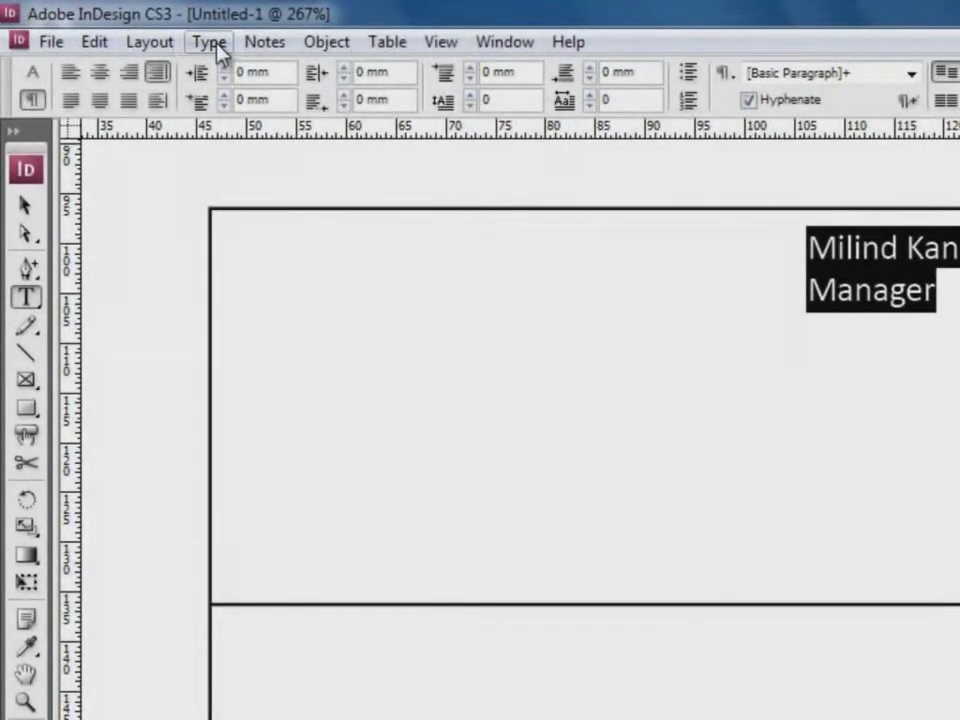
pyautogui.click(210, 42)
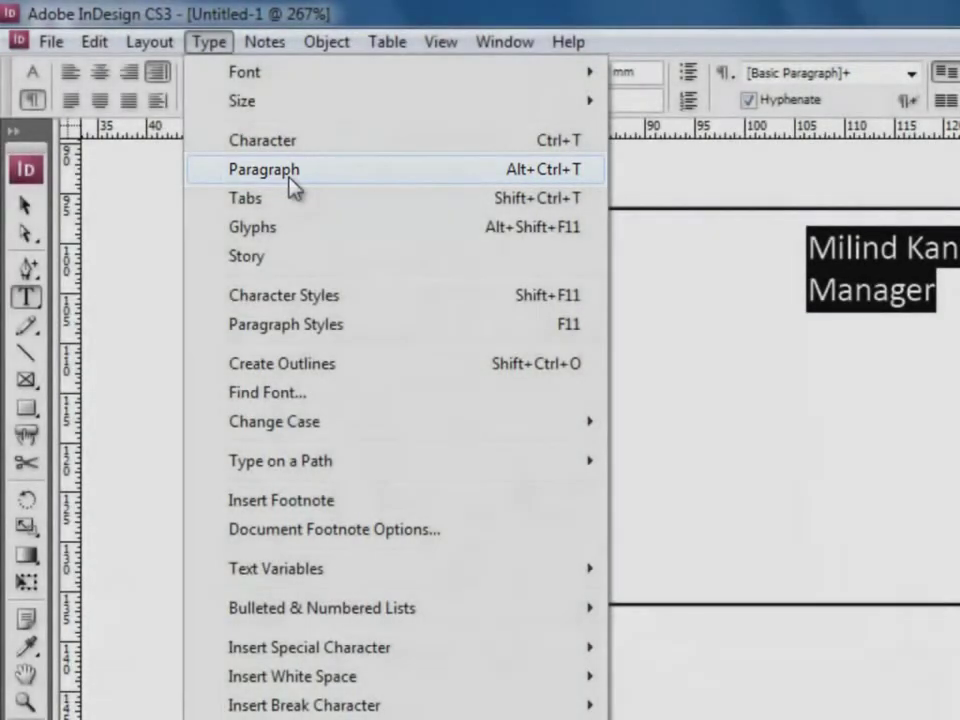
pyautogui.click(290, 180)
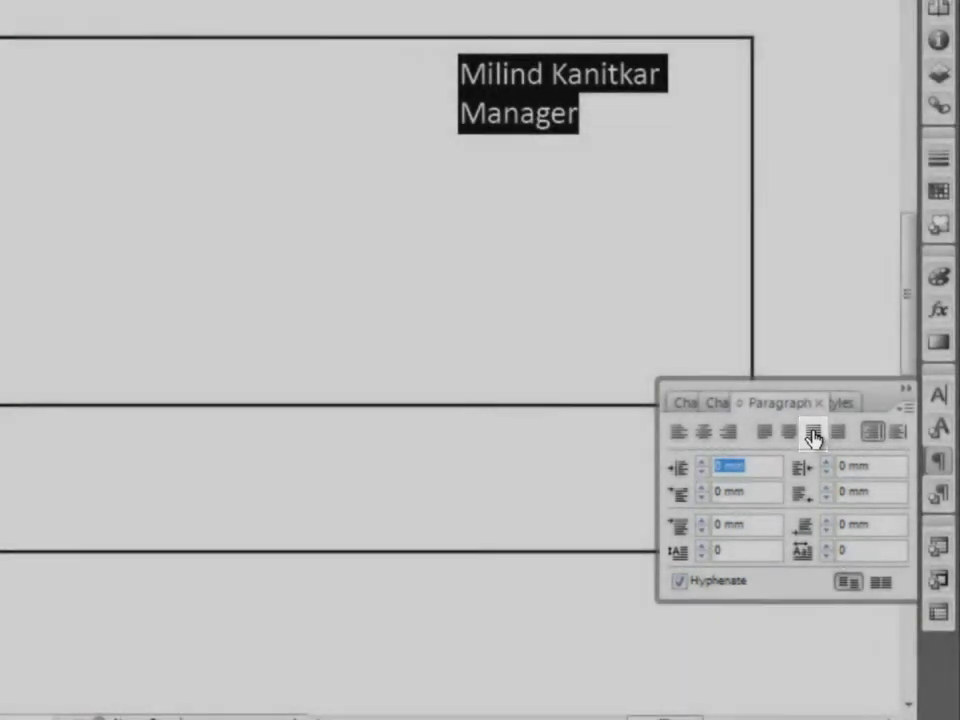
pyautogui.click(813, 434)
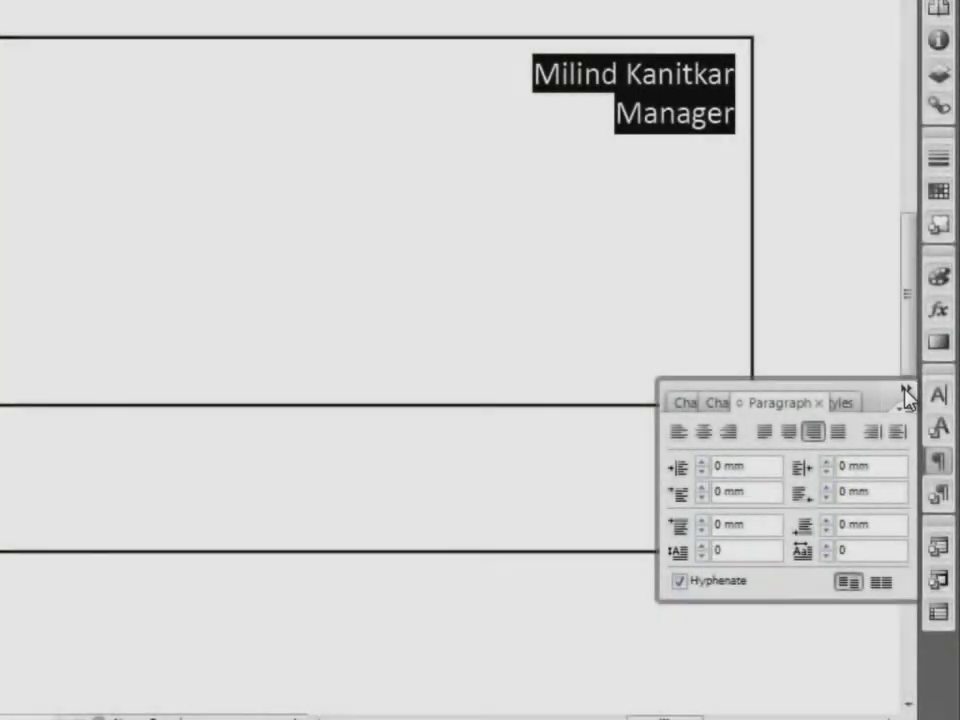
pyautogui.click(904, 394)
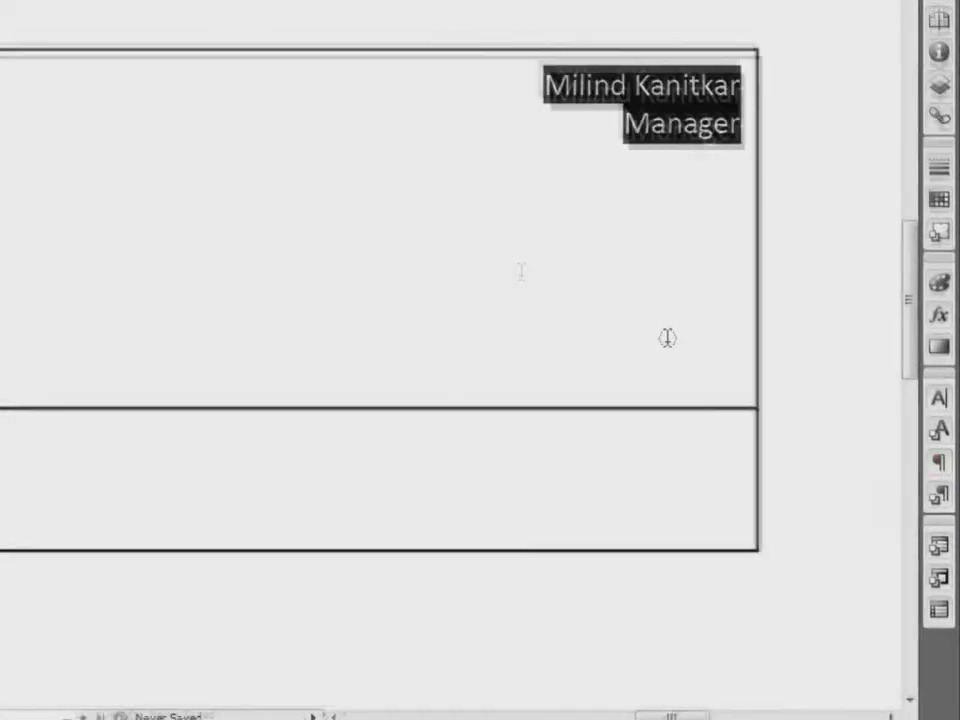
pyautogui.press('Escape')
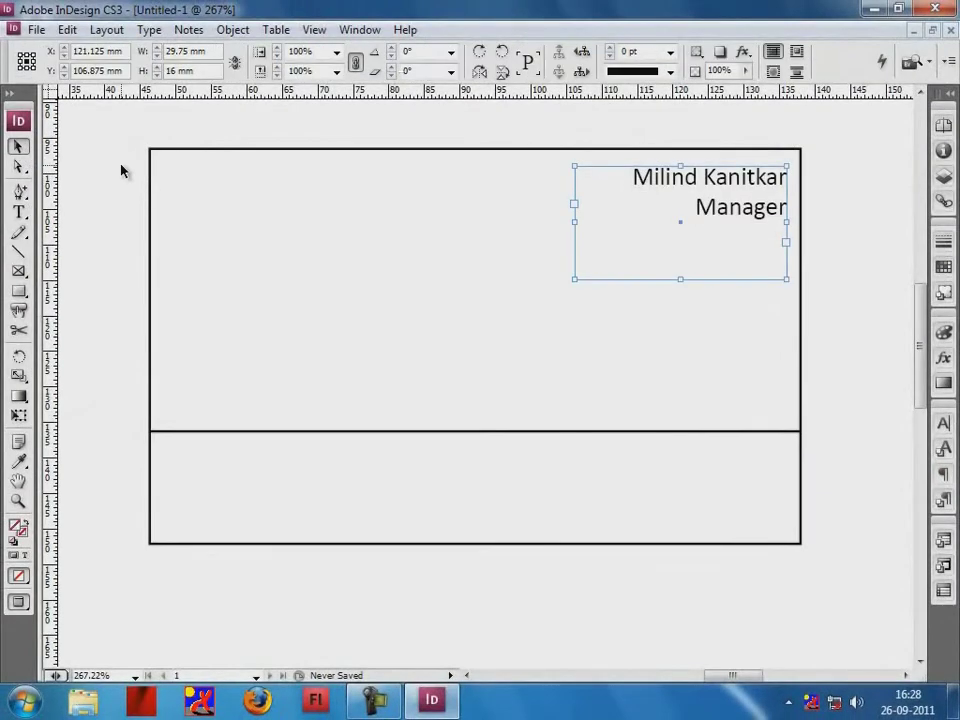
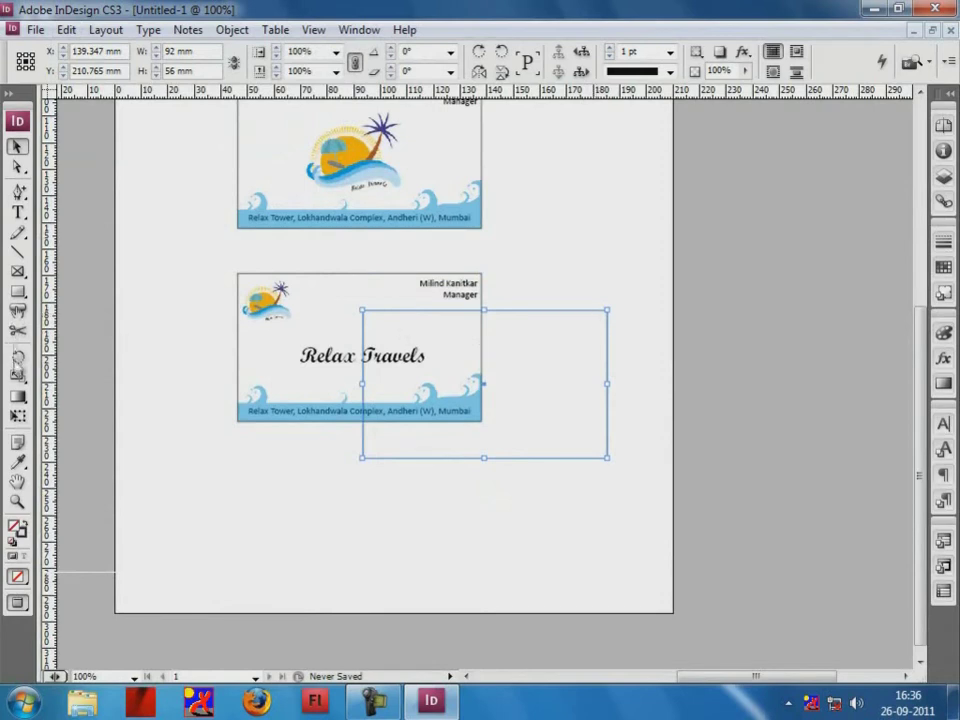
# - Rotate the empty frame -90° to stand upright and move it right of the cards
pyautogui.press('r')
pyautogui.moveTo(607, 311); pyautogui.dragTo(522, 470)
pyautogui.press('v')
pyautogui.moveTo(488, 390); pyautogui.dragTo(581, 267)
pyautogui.scroll(3, 560, 320)
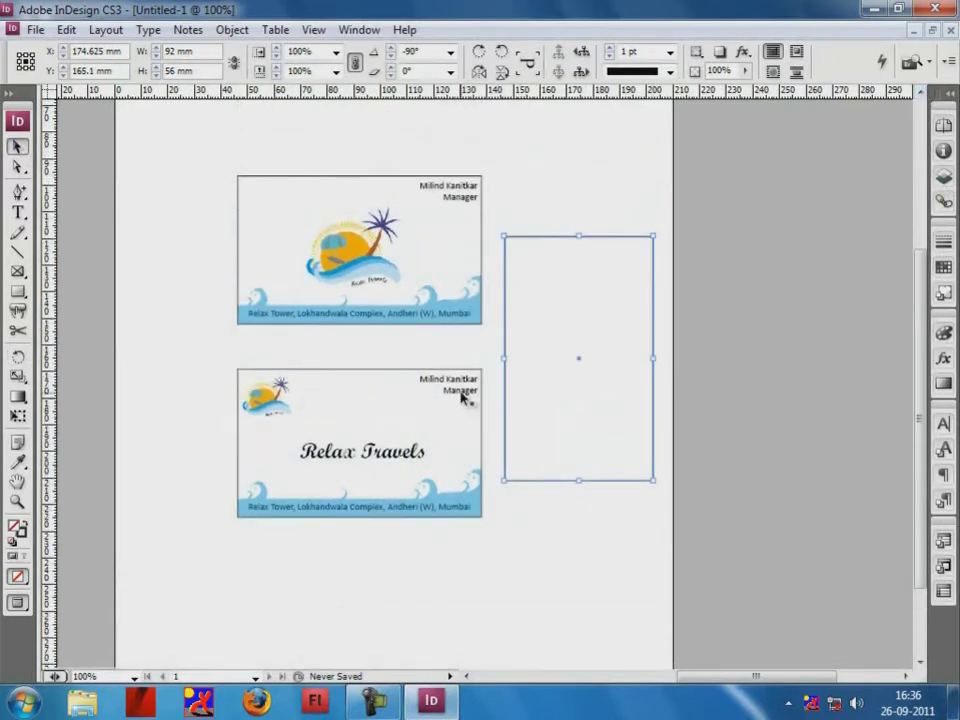
# - Copy and paste the name and title block into the vertical card
pyautogui.moveTo(465, 401); pyautogui.dragTo(624, 268)
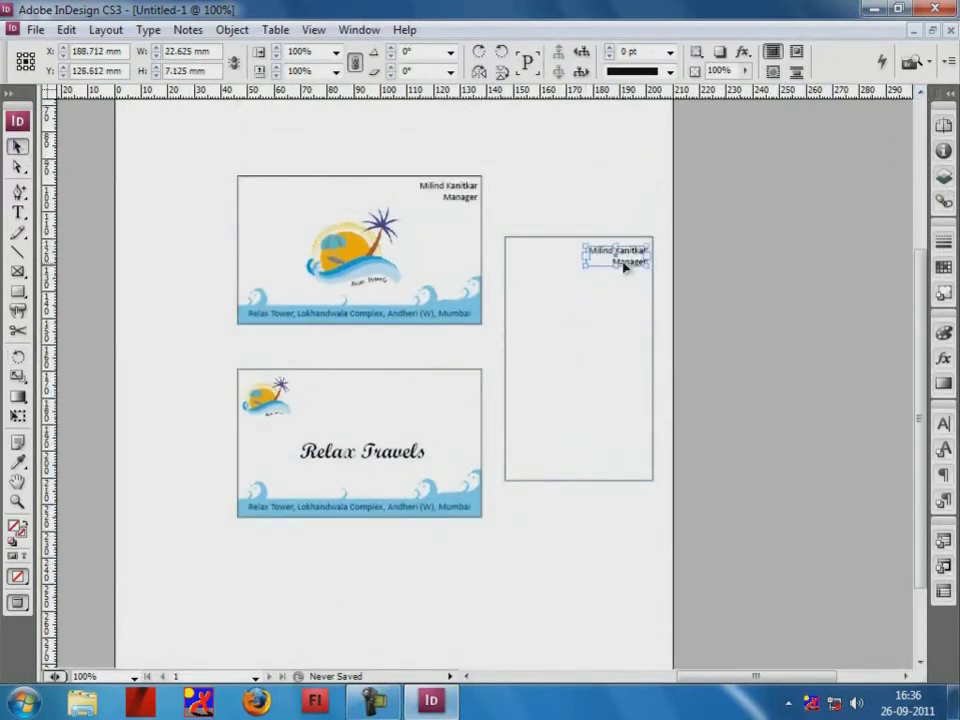
pyautogui.hotkey('ctrl', 'z')
pyautogui.click(66, 30)
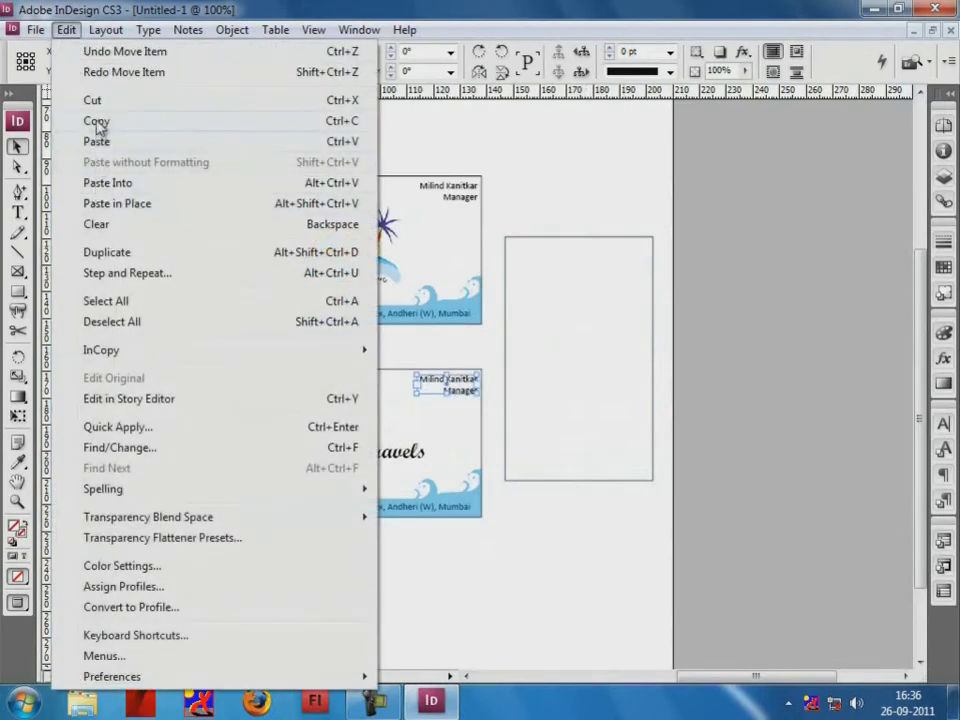
pyautogui.click(97, 122)
pyautogui.click(66, 30)
pyautogui.click(96, 141)
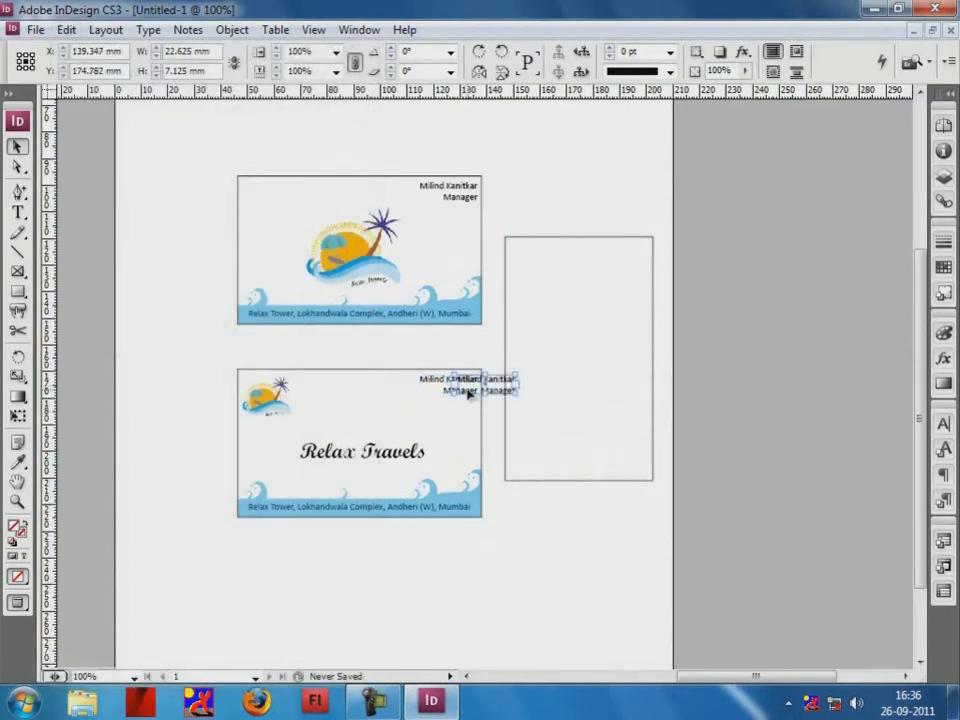
pyautogui.moveTo(497, 383); pyautogui.dragTo(629, 254)
pyautogui.click(315, 336)
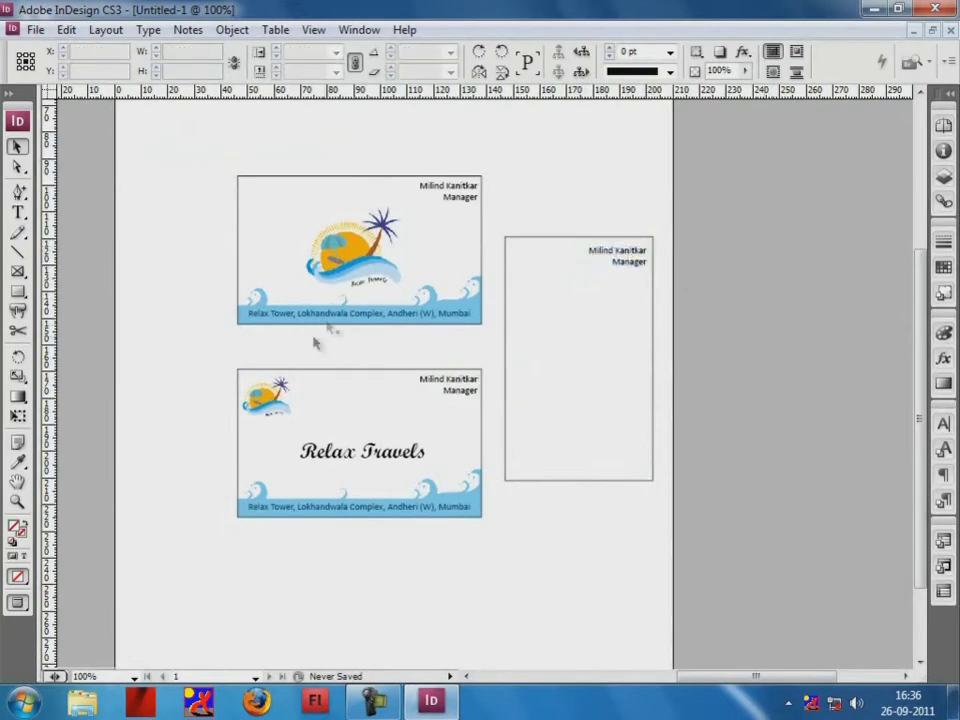
# - Paste a copy of the small logo into the vertical card and enlarge it with Free Transform
pyautogui.click(255, 398)
pyautogui.click(66, 30)
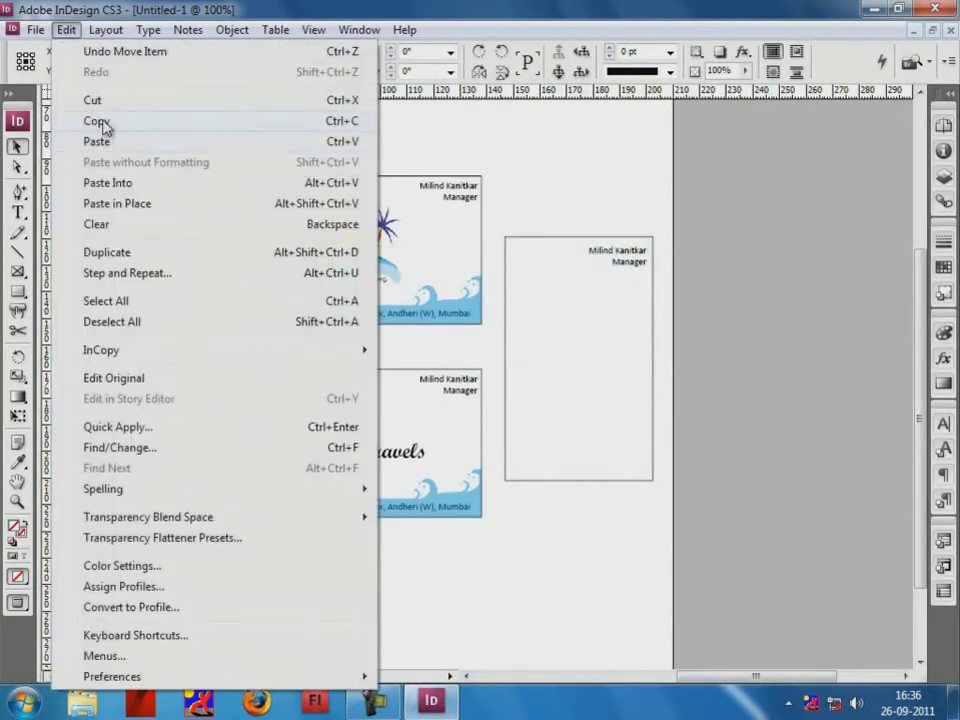
pyautogui.click(97, 122)
pyautogui.click(66, 30)
pyautogui.click(100, 142)
pyautogui.moveTo(484, 388); pyautogui.dragTo(589, 373)
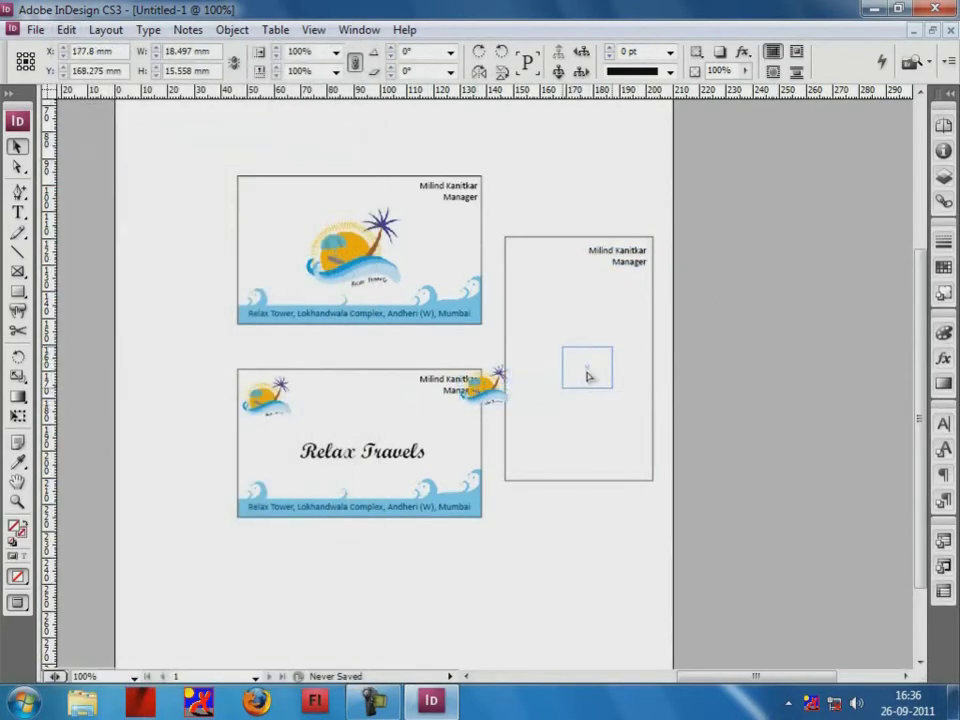
pyautogui.click(18, 415)
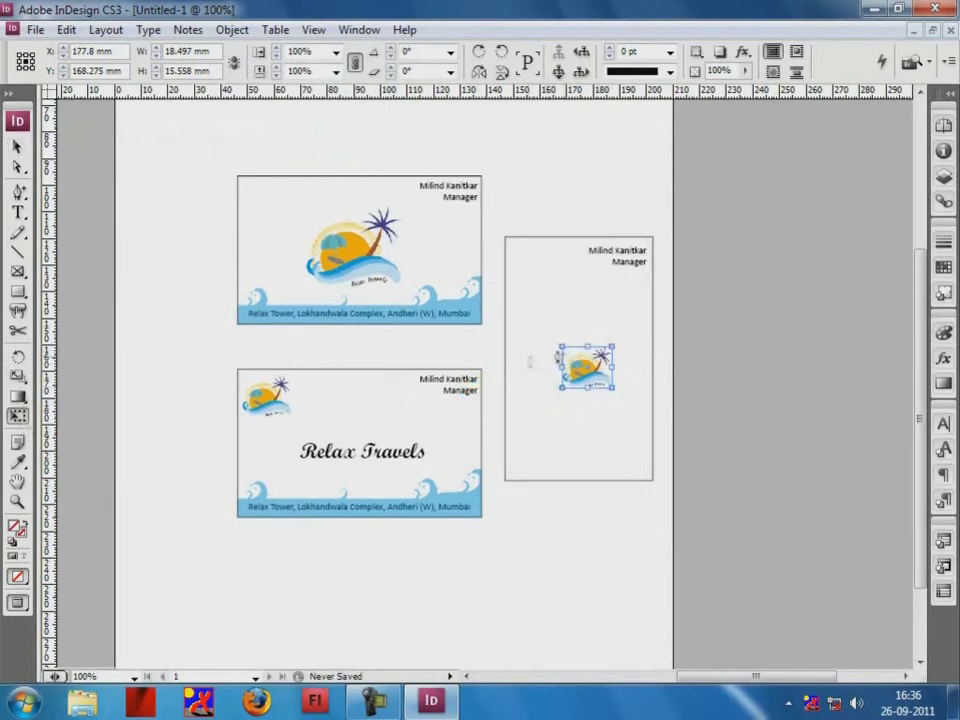
pyautogui.moveTo(561, 346); pyautogui.dragTo(516, 309)
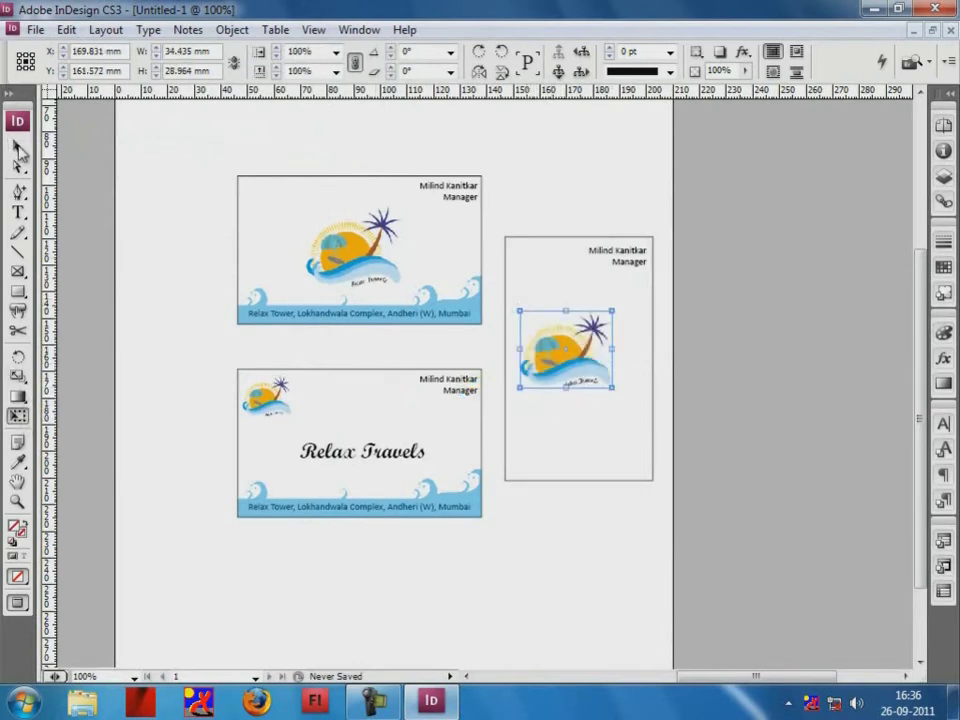
pyautogui.click(18, 148)
# - Align the logo to the card's horizontal and vertical centres with the Align panel (Shift+F7)
pyautogui.keyDown('shift'); pyautogui.click(653, 404); pyautogui.keyUp('shift')
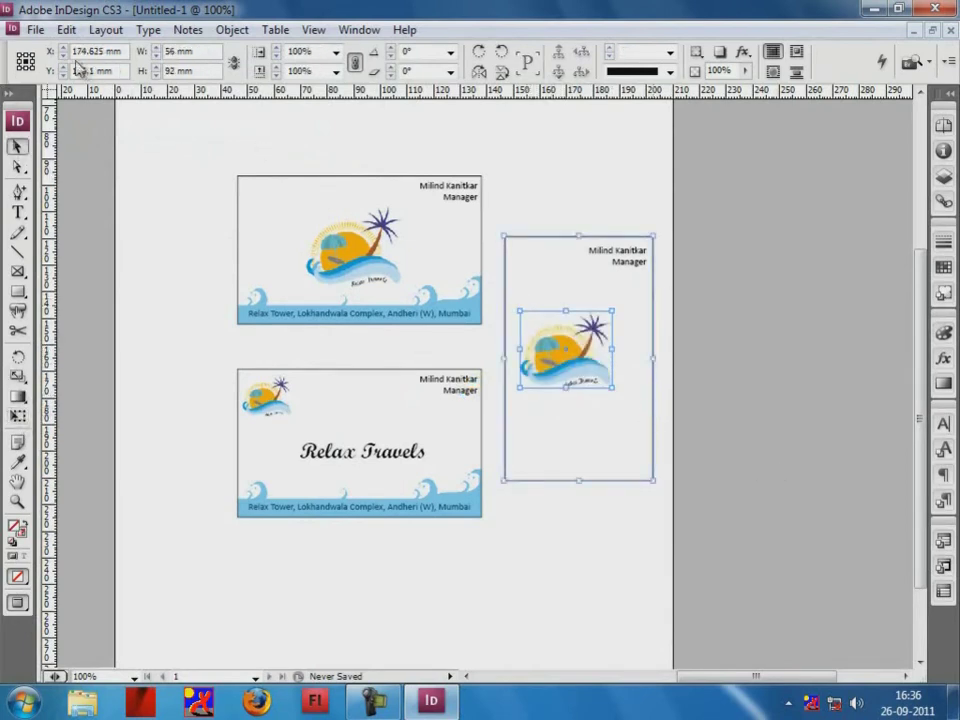
pyautogui.click(347, 30)
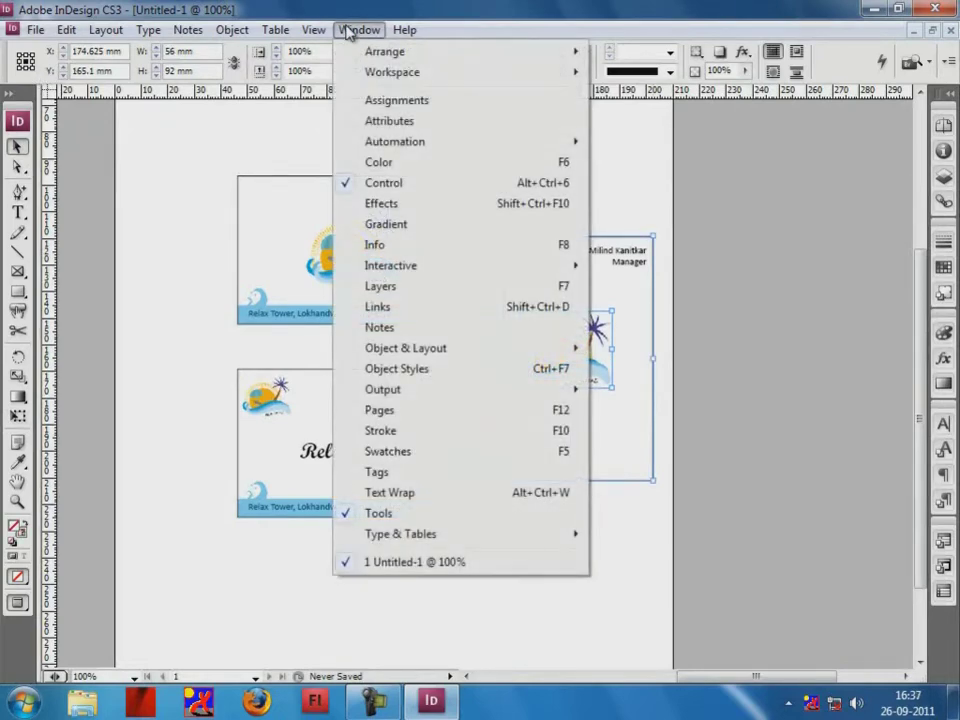
pyautogui.click(405, 30)
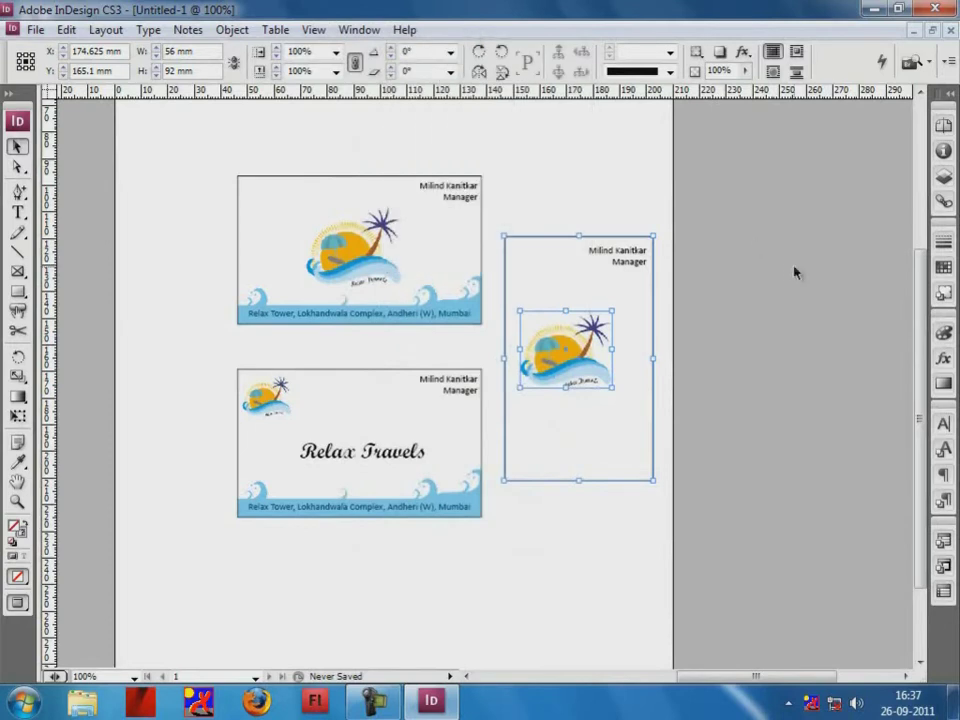
pyautogui.hotkey('shift', 'F7')
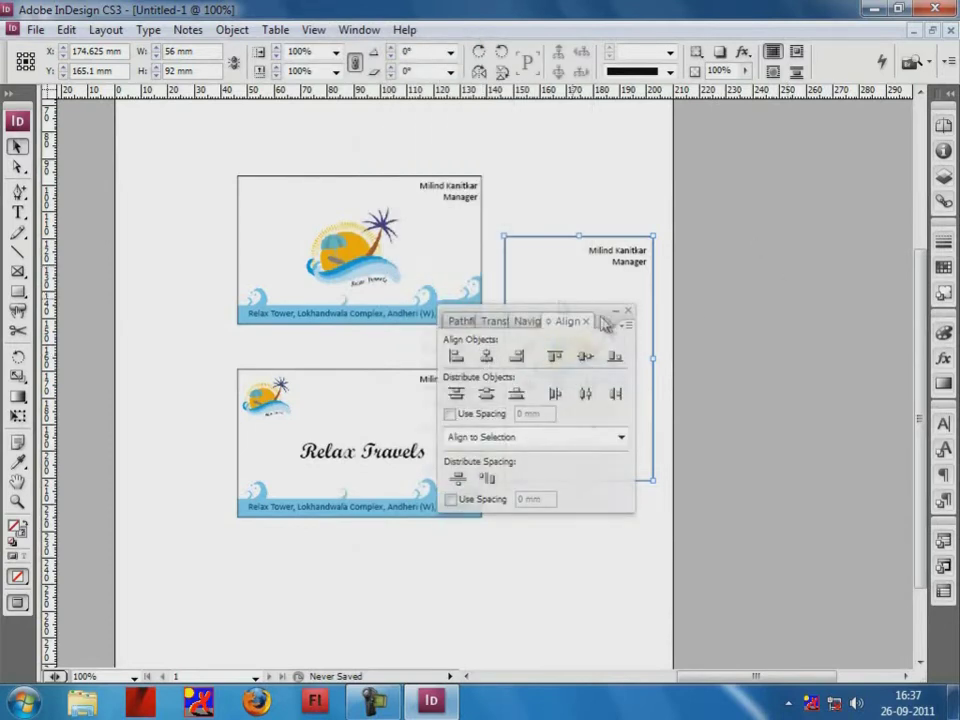
pyautogui.moveTo(606, 318); pyautogui.dragTo(447, 343)
pyautogui.click(433, 288)
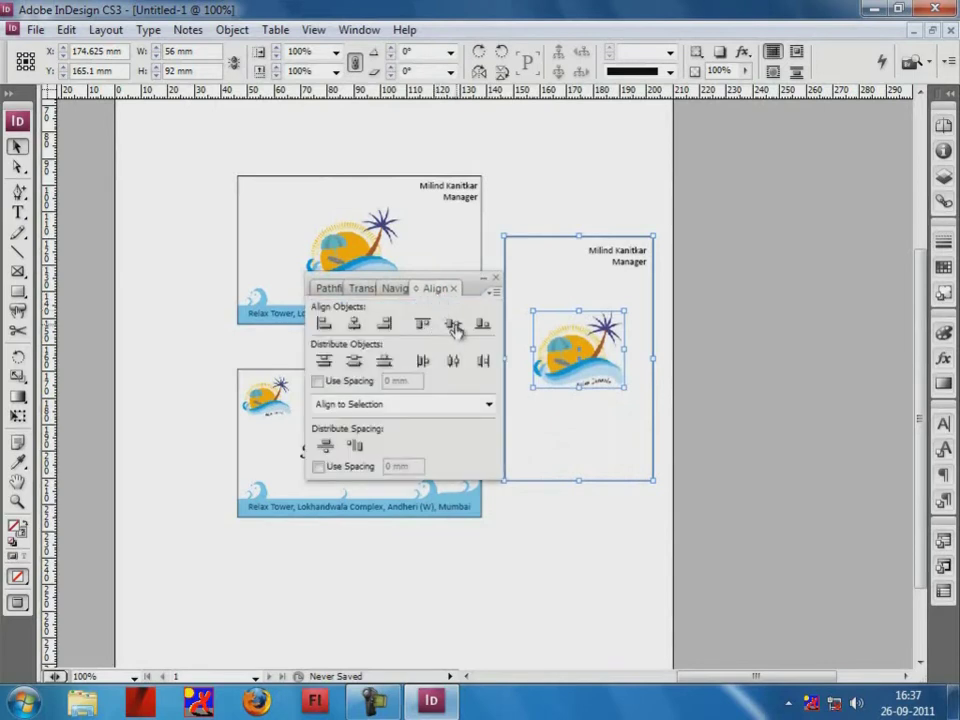
pyautogui.click(453, 323)
pyautogui.click(495, 279)
pyautogui.click(731, 343)
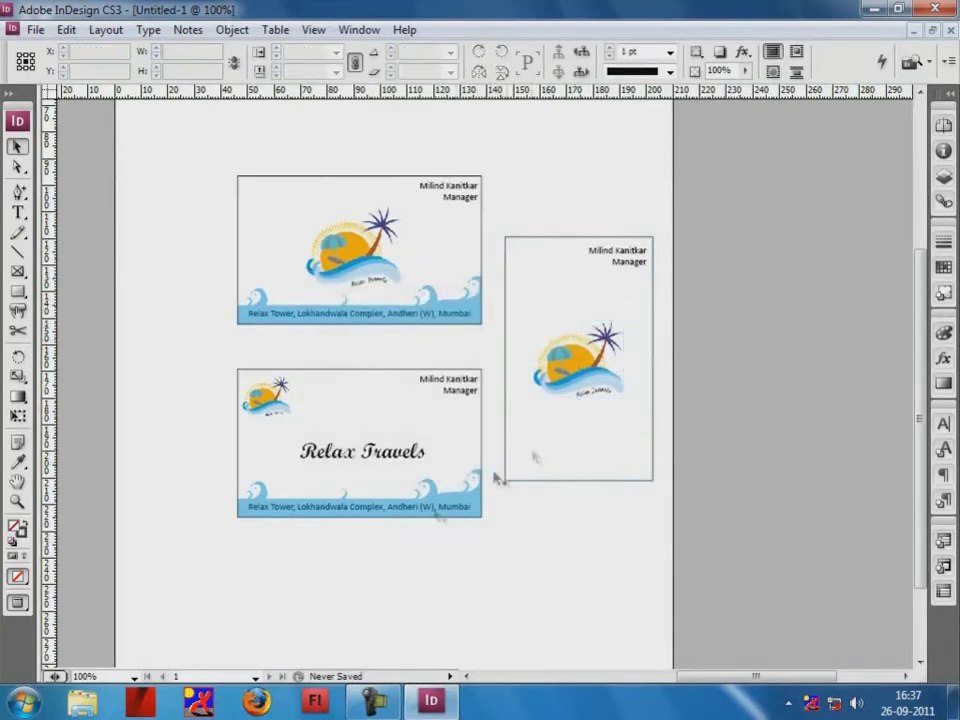
pyautogui.click(468, 505)
# - Paste a copy of the wave strip onto the vertical card and scale it to the card's width
pyautogui.rightClick(471, 497)
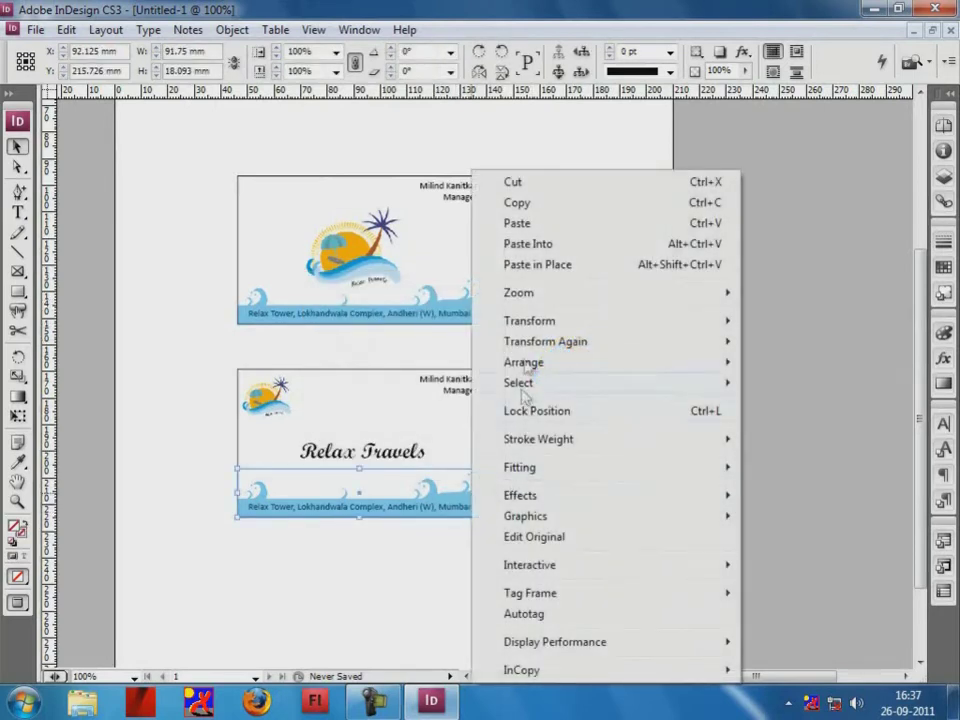
pyautogui.click(531, 204)
pyautogui.click(615, 544)
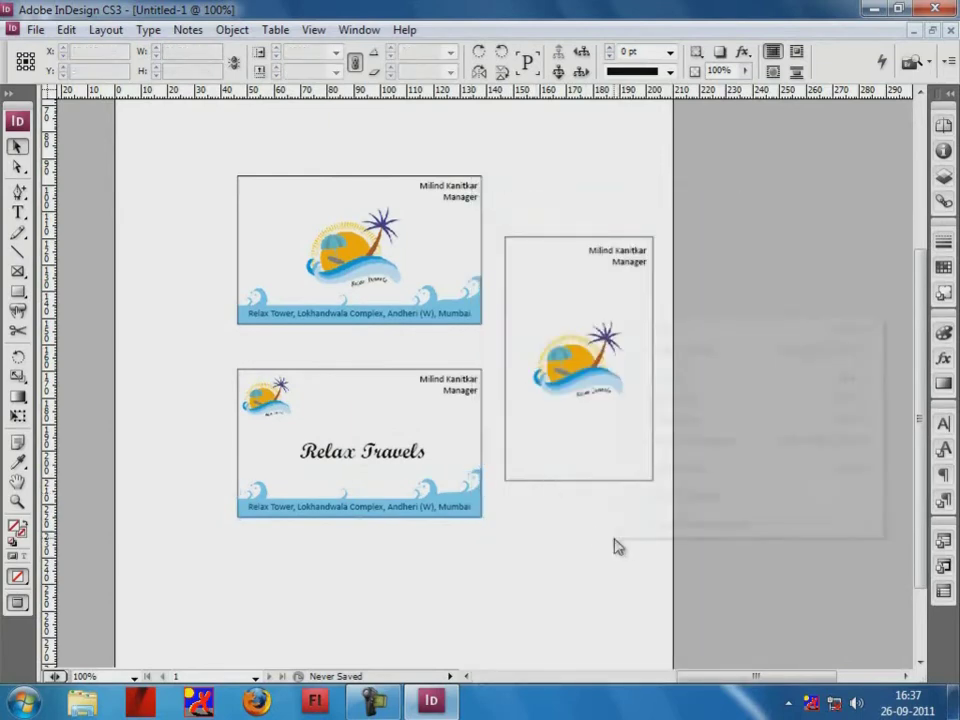
pyautogui.rightClick(615, 318)
pyautogui.click(671, 343)
pyautogui.moveTo(521, 398); pyautogui.dragTo(716, 482)
pyautogui.click(20, 418)
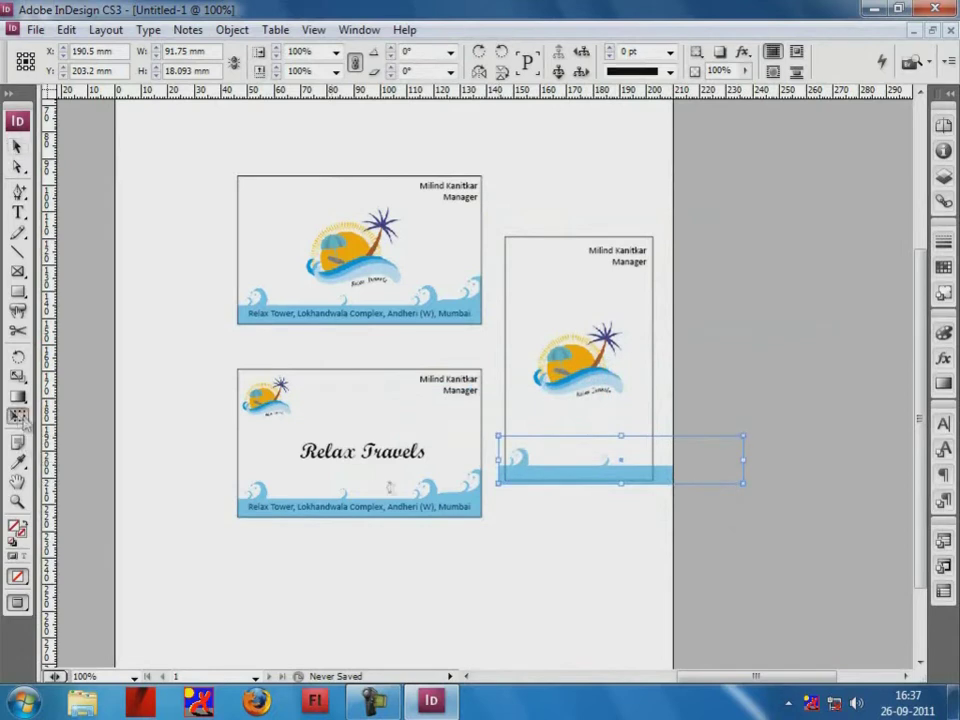
pyautogui.moveTo(745, 487); pyautogui.dragTo(654, 467)
pyautogui.click(19, 147)
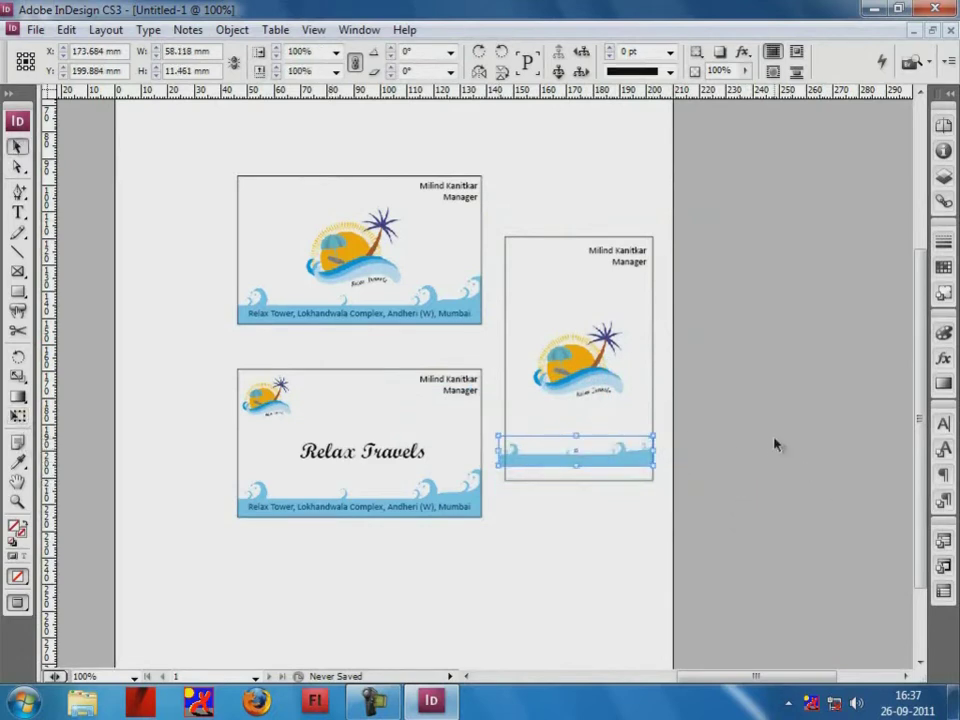
pyautogui.click(503, 415)
# - Zoom in and align the wave strip with the card's bottom edge, trimming its overhang
pyautogui.press('z')
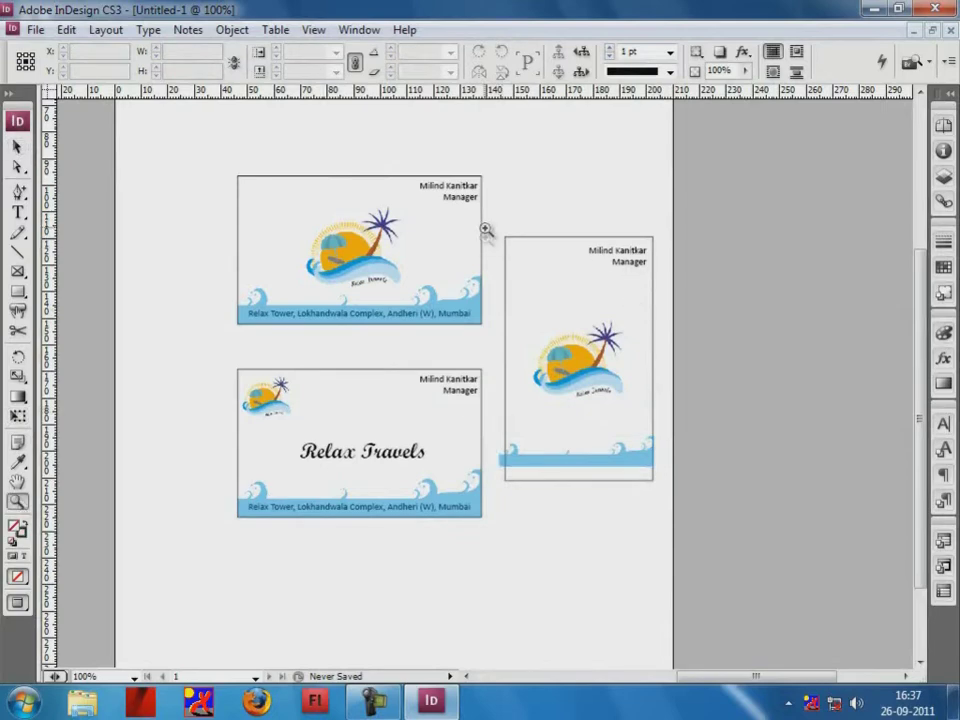
pyautogui.moveTo(486, 229); pyautogui.dragTo(690, 506)
pyautogui.click(19, 147)
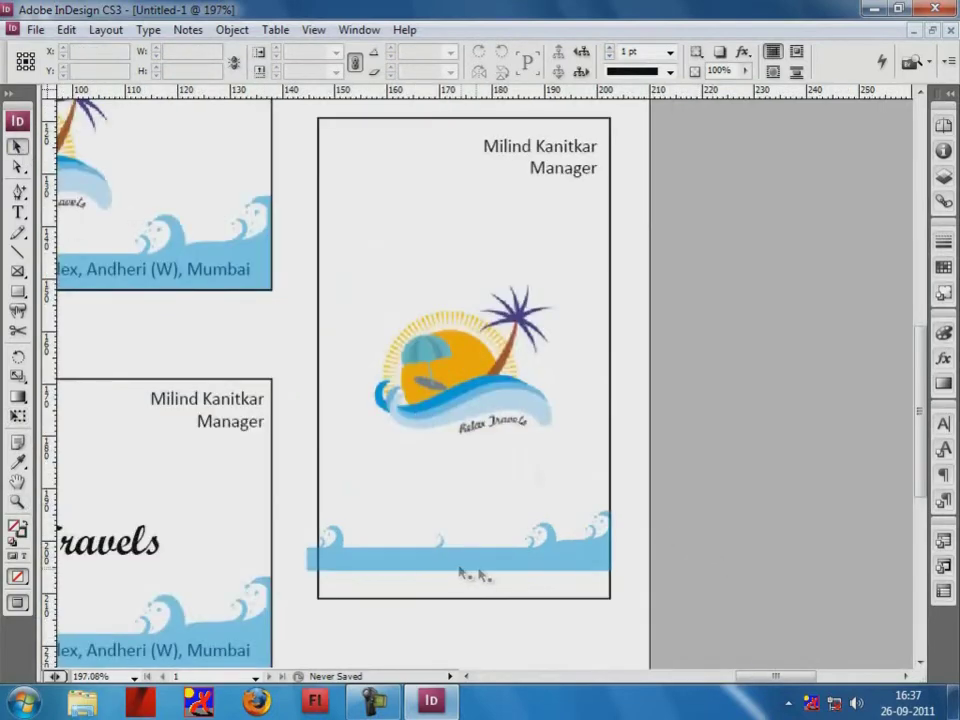
pyautogui.moveTo(462, 573); pyautogui.dragTo(395, 589)
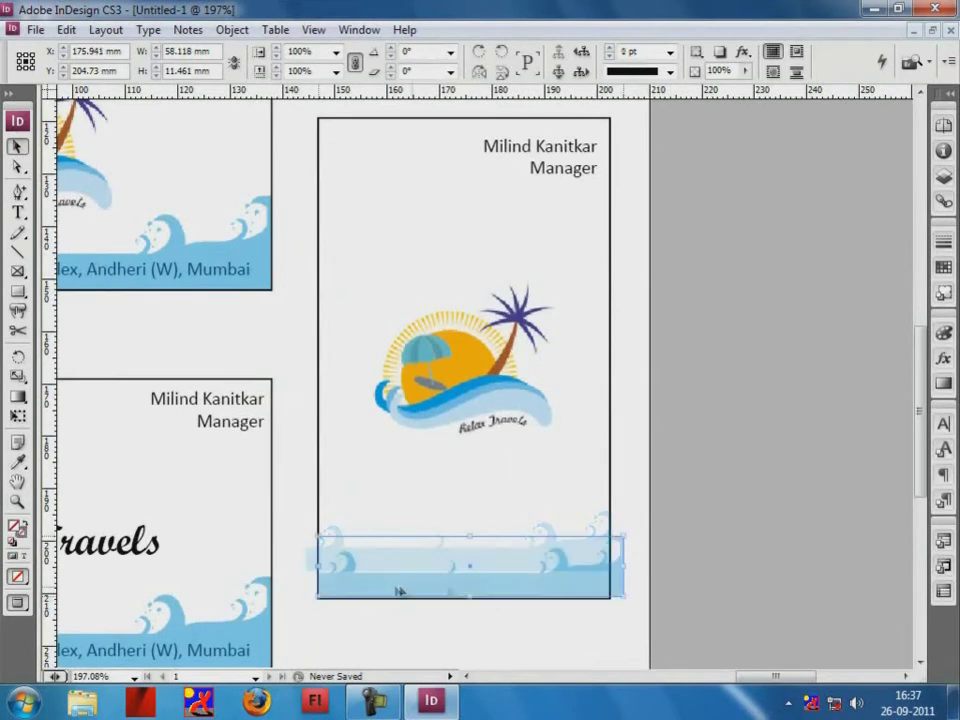
pyautogui.moveTo(612, 571); pyautogui.dragTo(609, 575)
pyautogui.moveTo(308, 572); pyautogui.dragTo(319, 568)
pyautogui.click(614, 567)
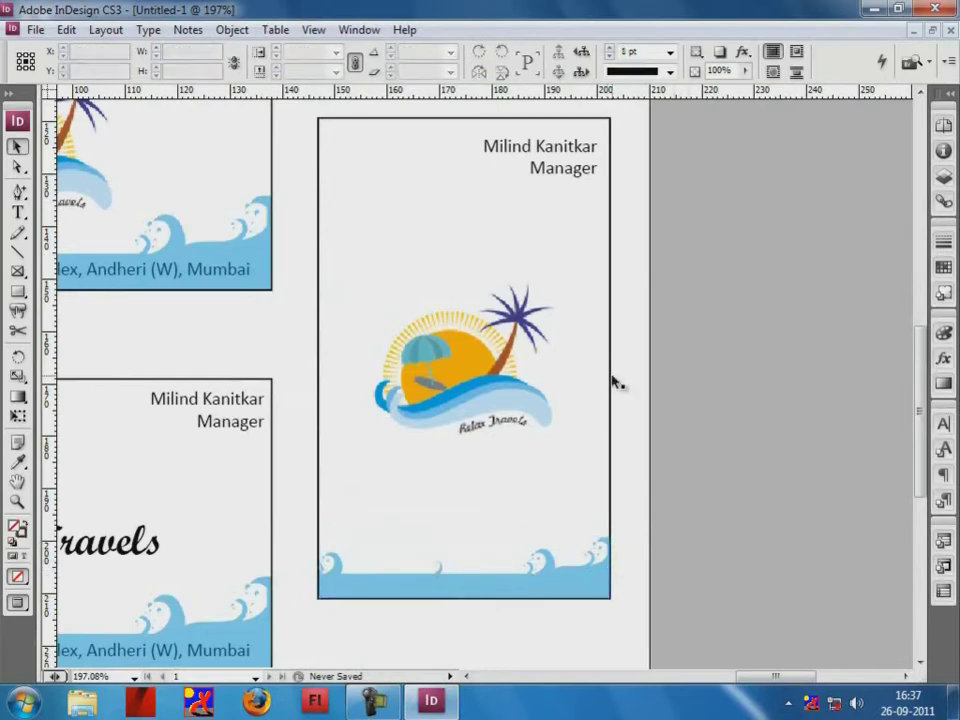
# - Fill the vertical card with dark blue and send it behind the artwork
pyautogui.click(574, 349)
pyautogui.click(358, 30)
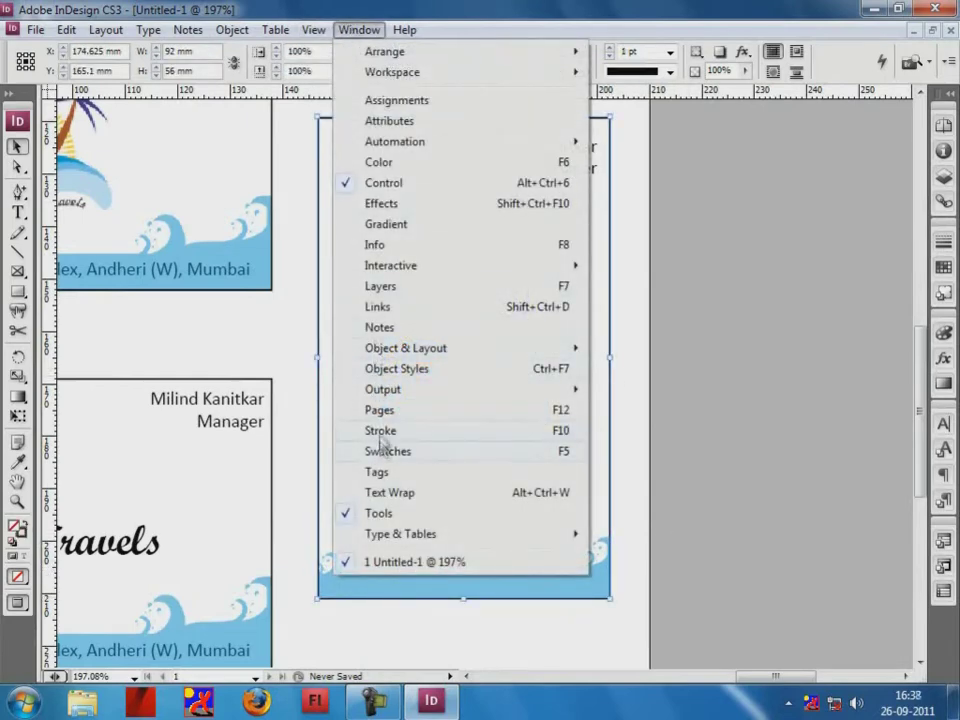
pyautogui.click(381, 451)
pyautogui.click(748, 368)
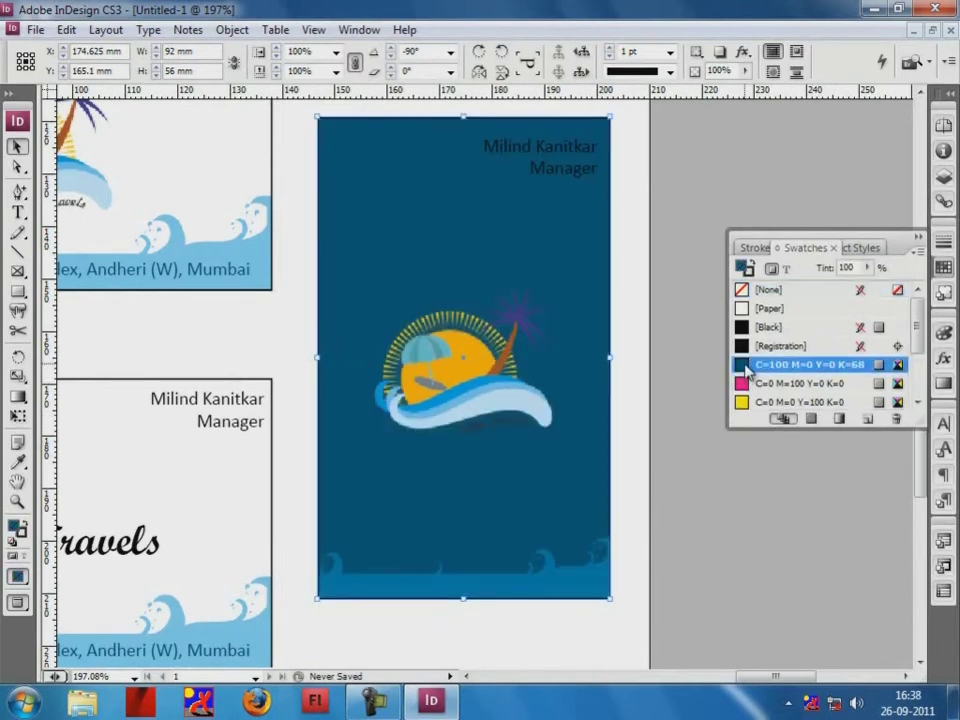
pyautogui.rightClick(597, 288)
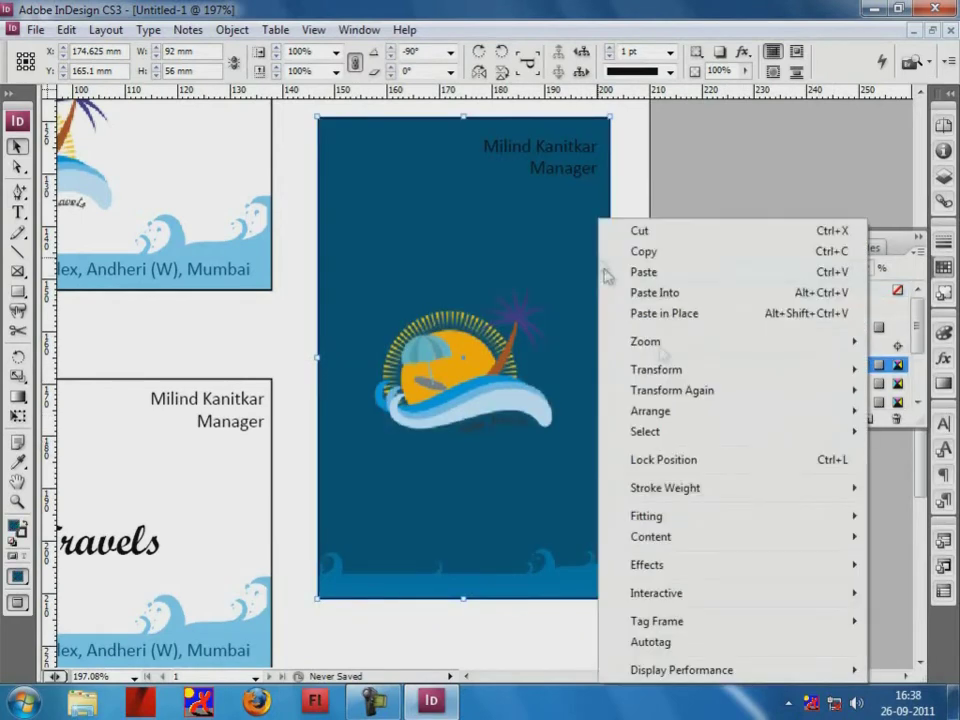
pyautogui.moveTo(668, 413)
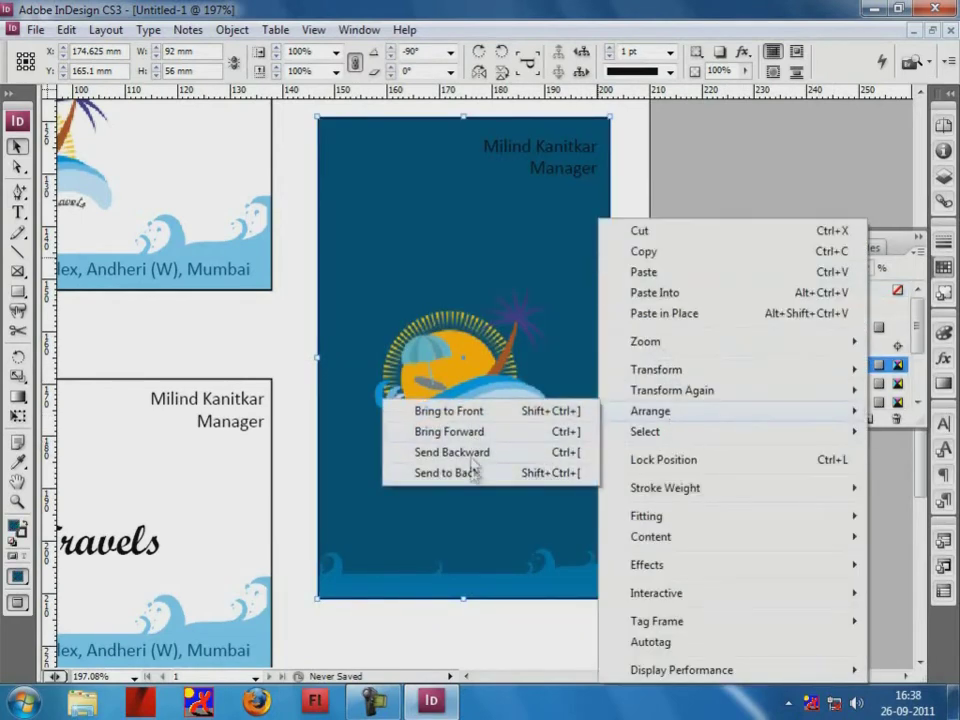
pyautogui.click(457, 472)
pyautogui.click(713, 197)
# - Make the name and title text white and retype the name as the new manager's full name
pyautogui.click(574, 150)
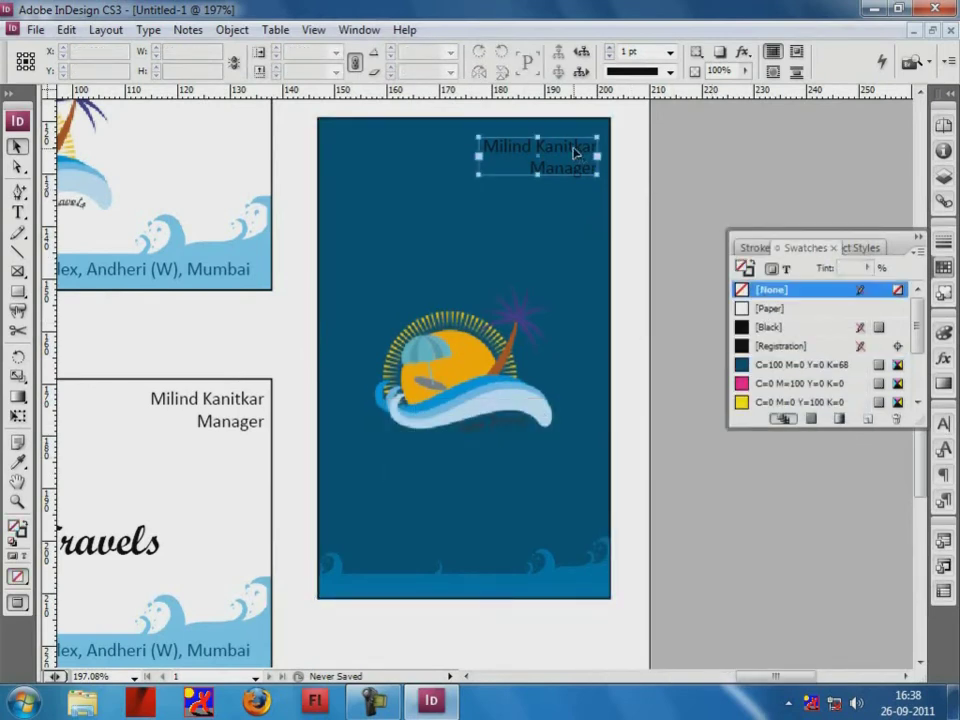
pyautogui.click(786, 269)
pyautogui.click(772, 308)
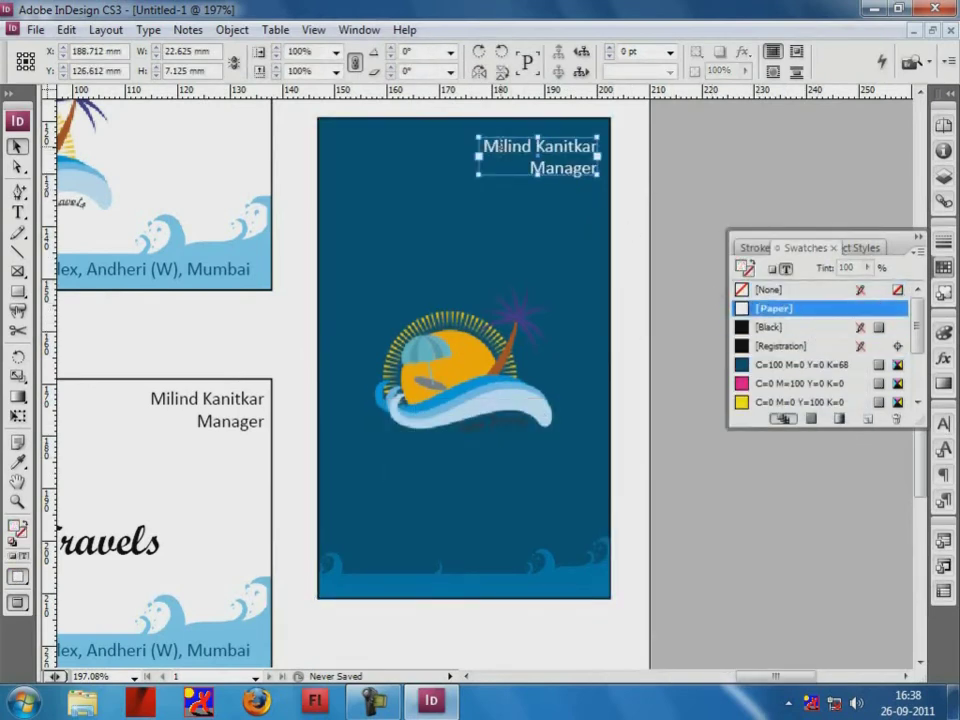
pyautogui.press('t')
pyautogui.moveTo(484, 146); pyautogui.dragTo(618, 144)
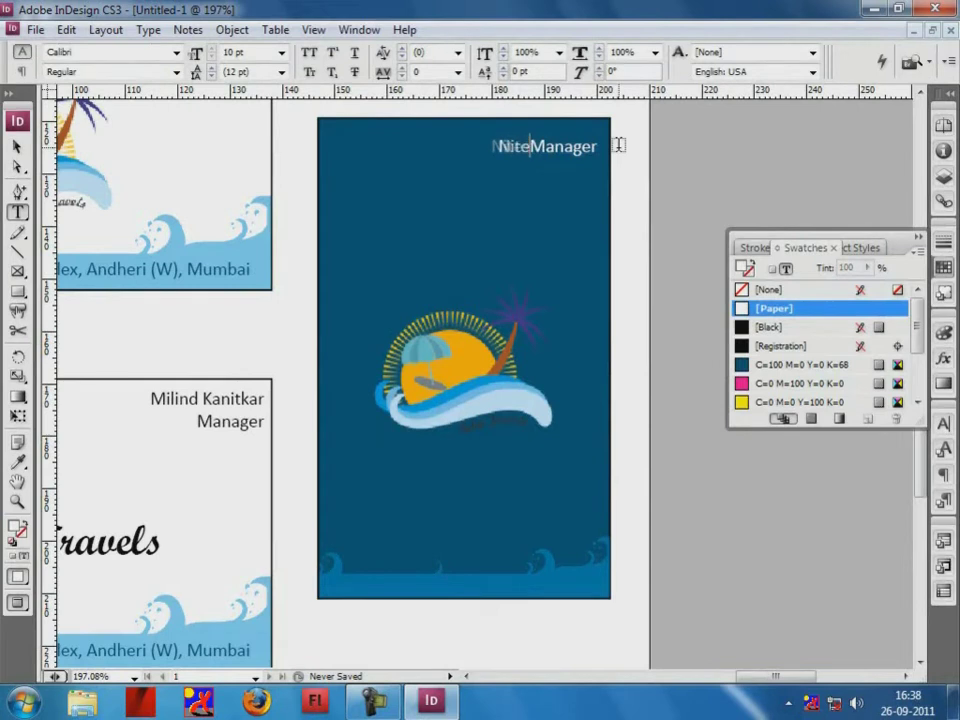
pyautogui.press('Tab')
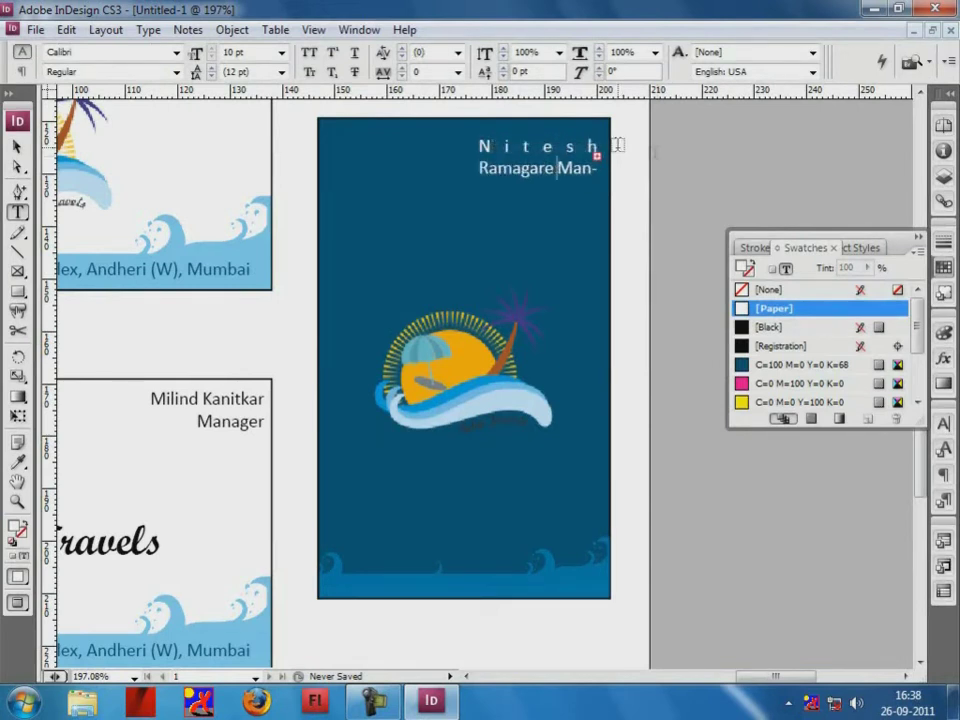
pyautogui.press('Escape')
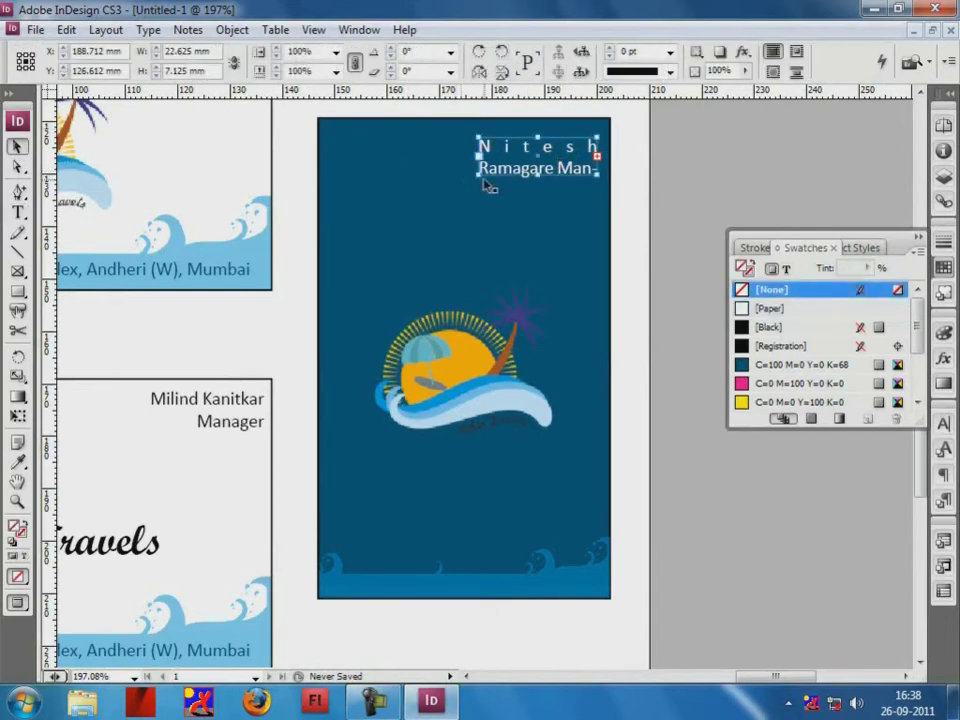
# - Change the title to 'Marketing Manager' on its own line and widen the name frame
pyautogui.moveTo(478, 178); pyautogui.dragTo(452, 183)
pyautogui.click(17, 212)
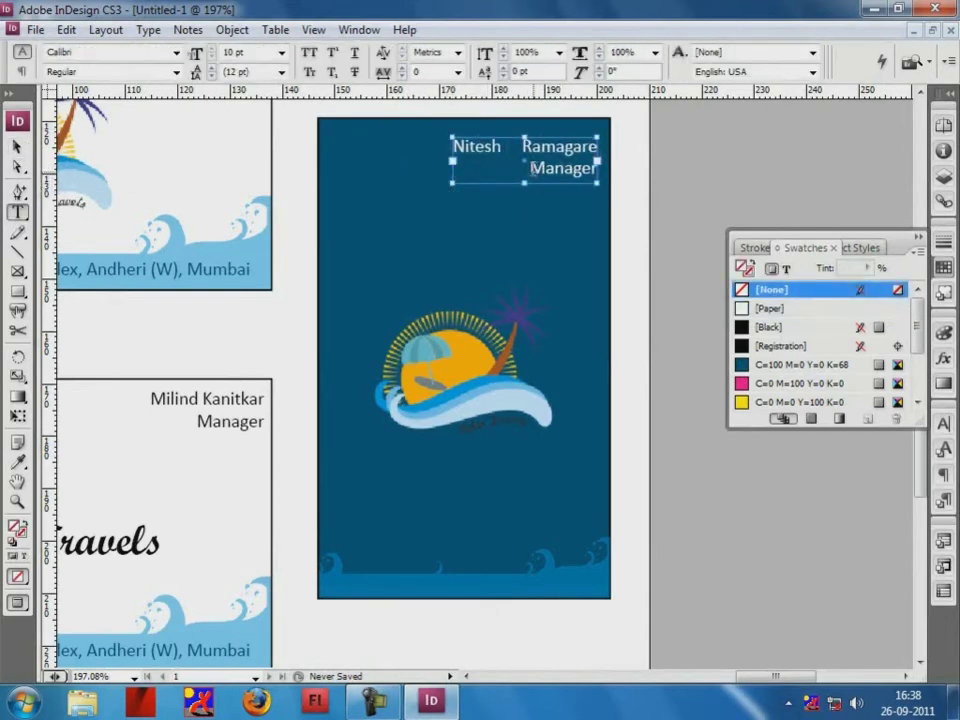
pyautogui.moveTo(530, 168); pyautogui.dragTo(678, 170)
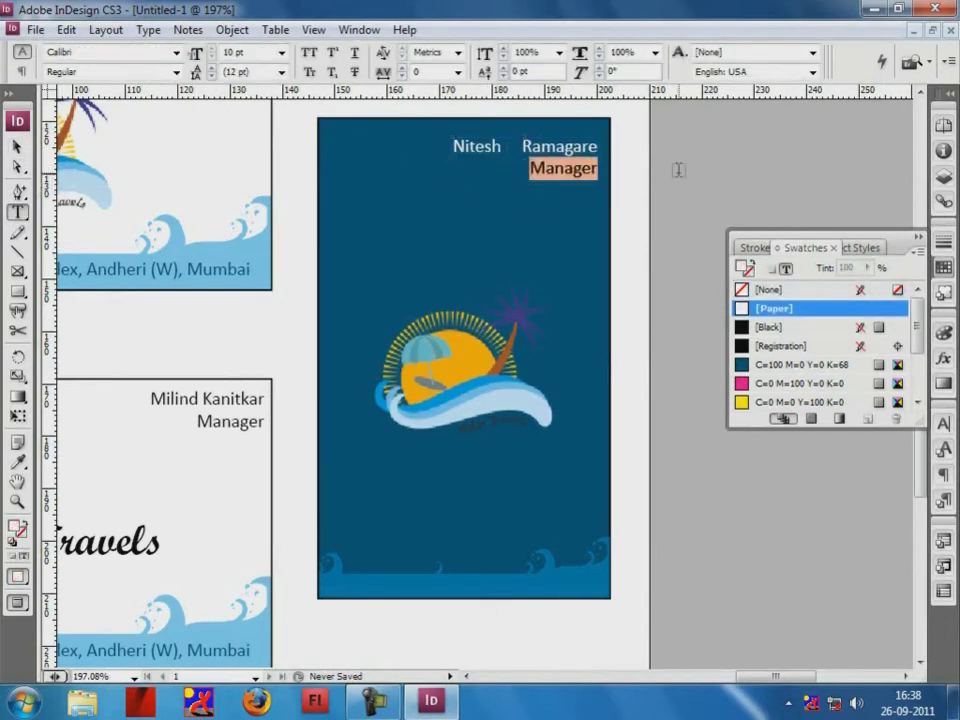
pyautogui.write('Mar')
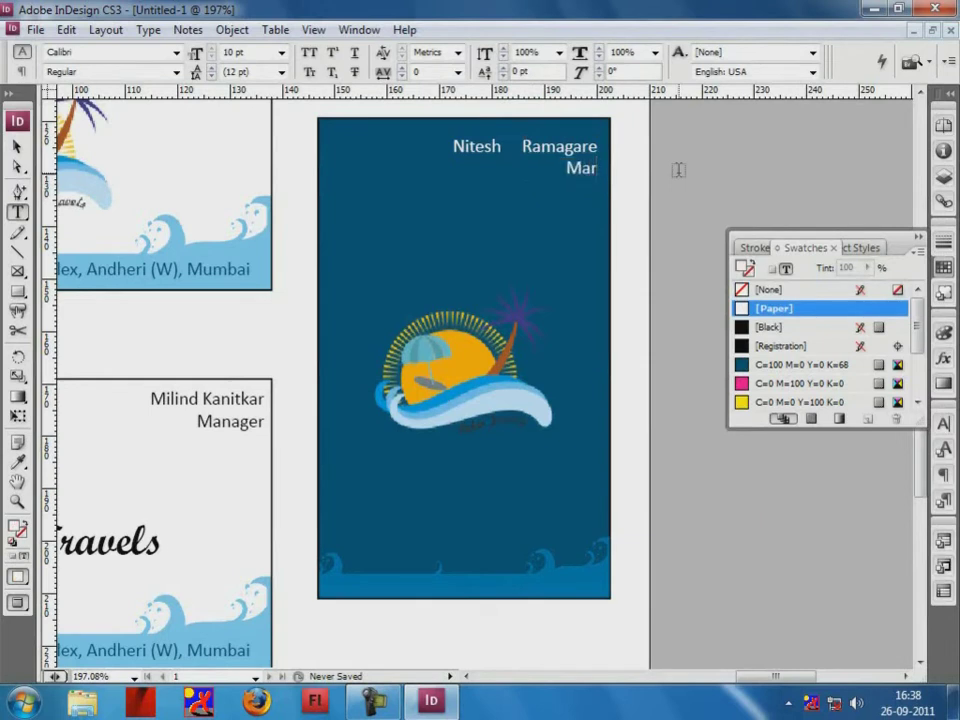
pyautogui.write('keting Manager')
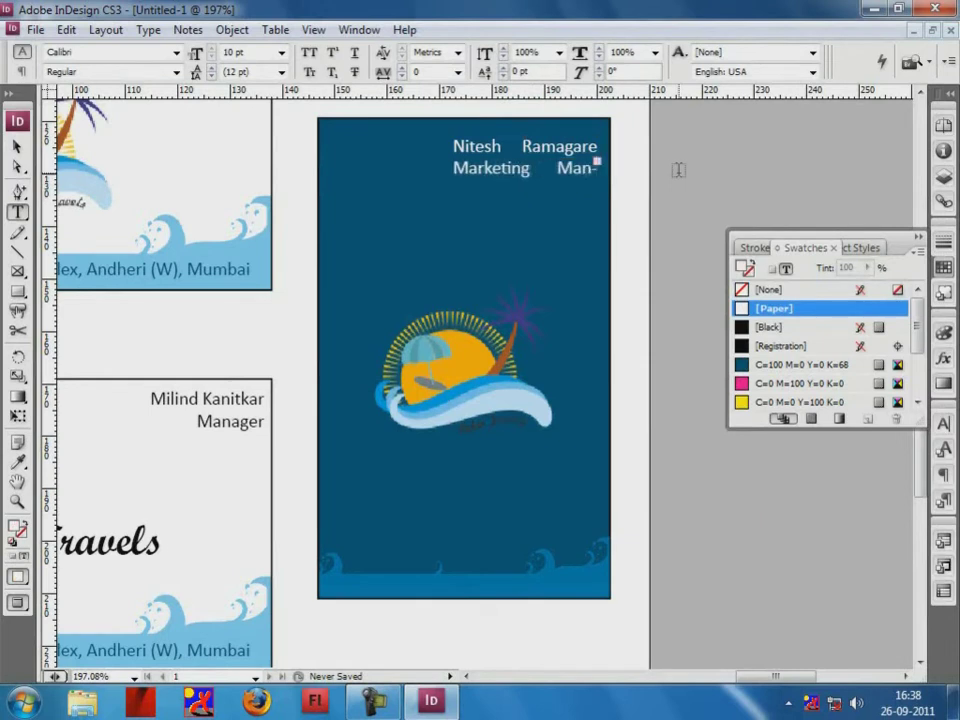
pyautogui.click(18, 146)
pyautogui.moveTo(448, 181); pyautogui.dragTo(414, 184)
pyautogui.doubleClick(563, 150)
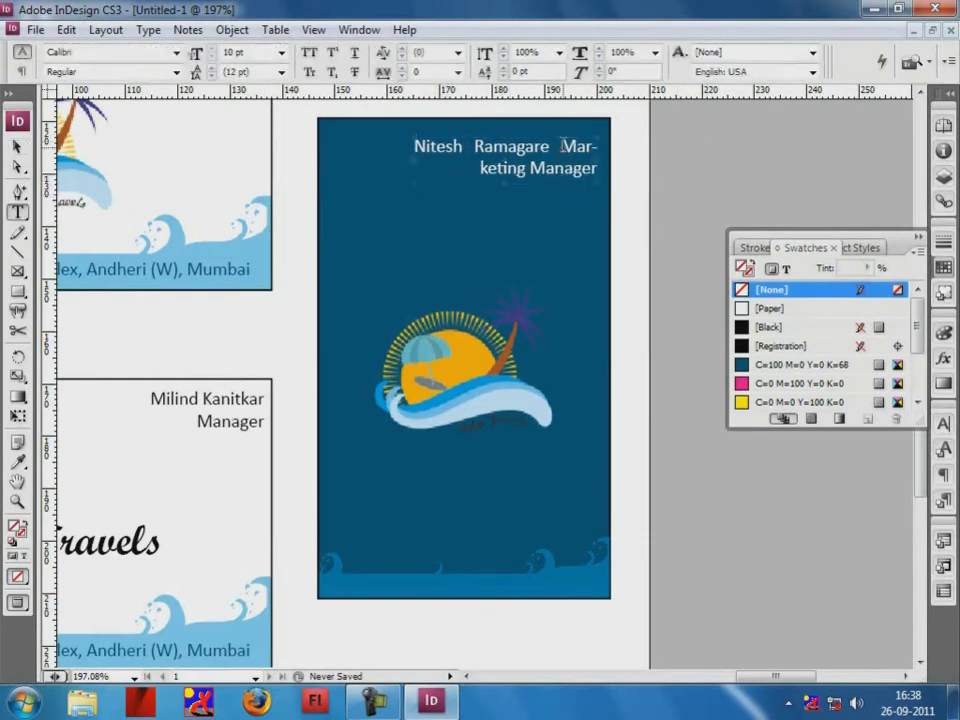
pyautogui.press('Return')
pyautogui.press('Escape')
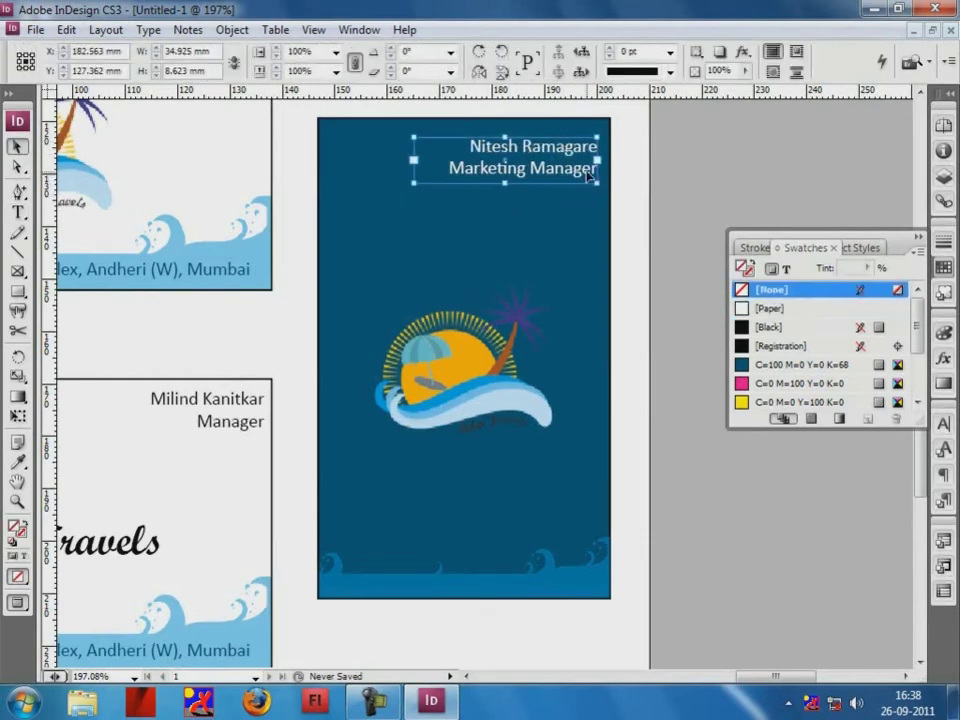
pyautogui.moveTo(520, 160); pyautogui.dragTo(524, 152)
# - Move the address text onto the blue card and colour it white with no stroke
pyautogui.click(602, 227)
pyautogui.click(745, 270)
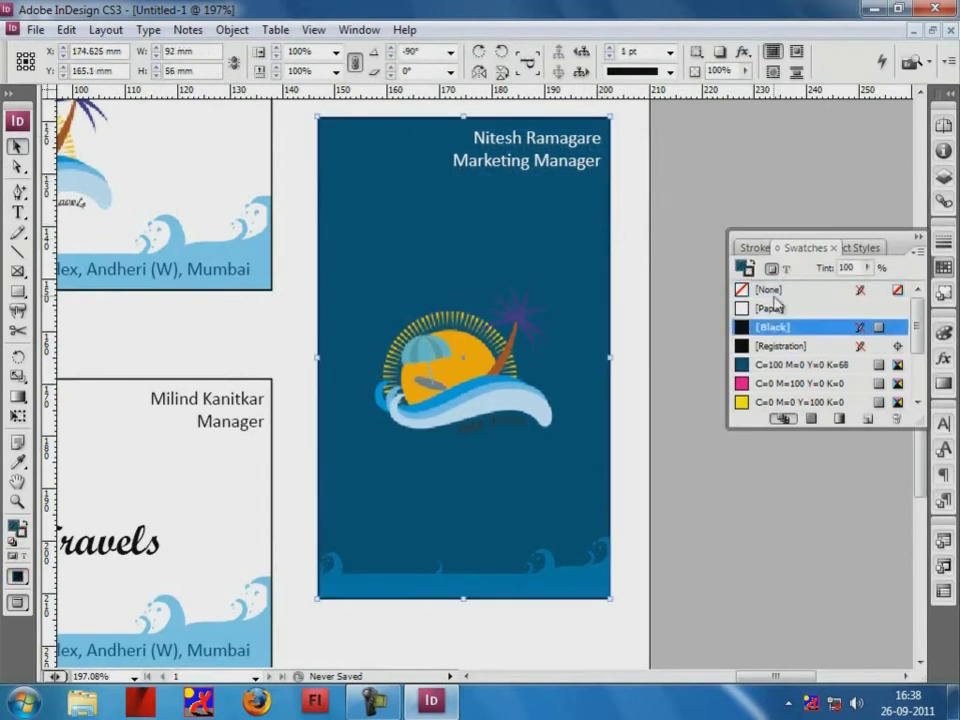
pyautogui.click(771, 289)
pyautogui.click(720, 171)
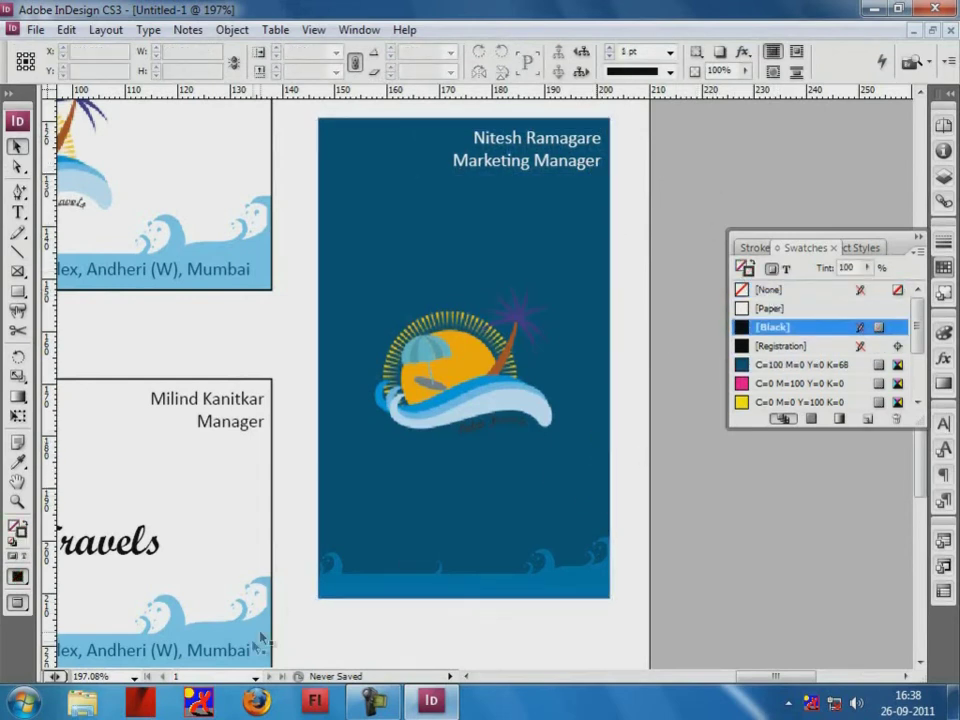
pyautogui.moveTo(245, 658); pyautogui.dragTo(645, 522)
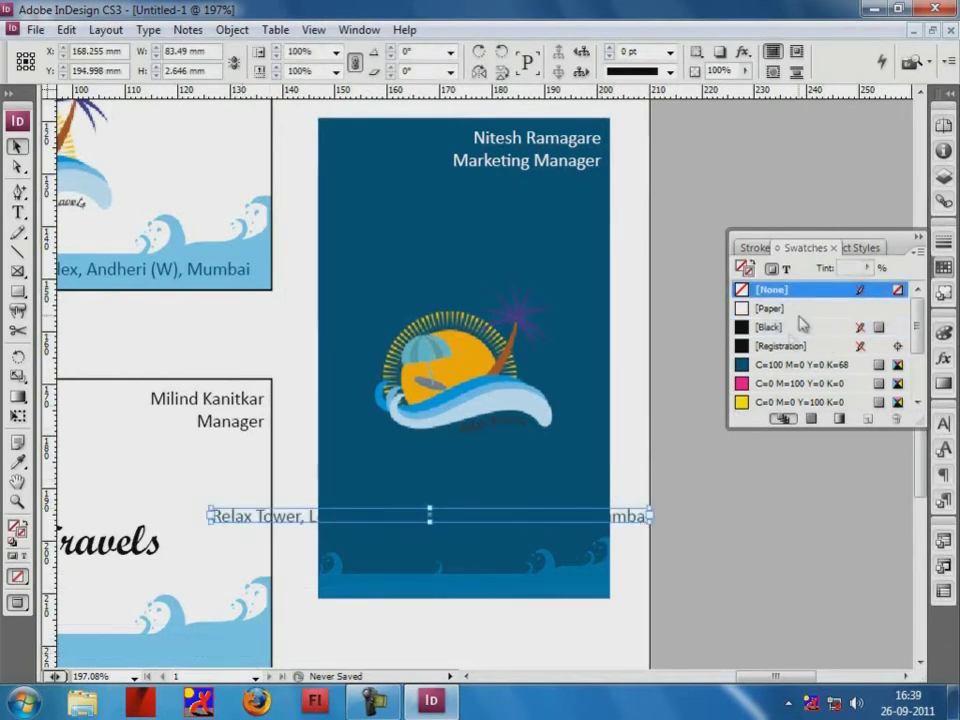
pyautogui.click(781, 270)
pyautogui.click(768, 307)
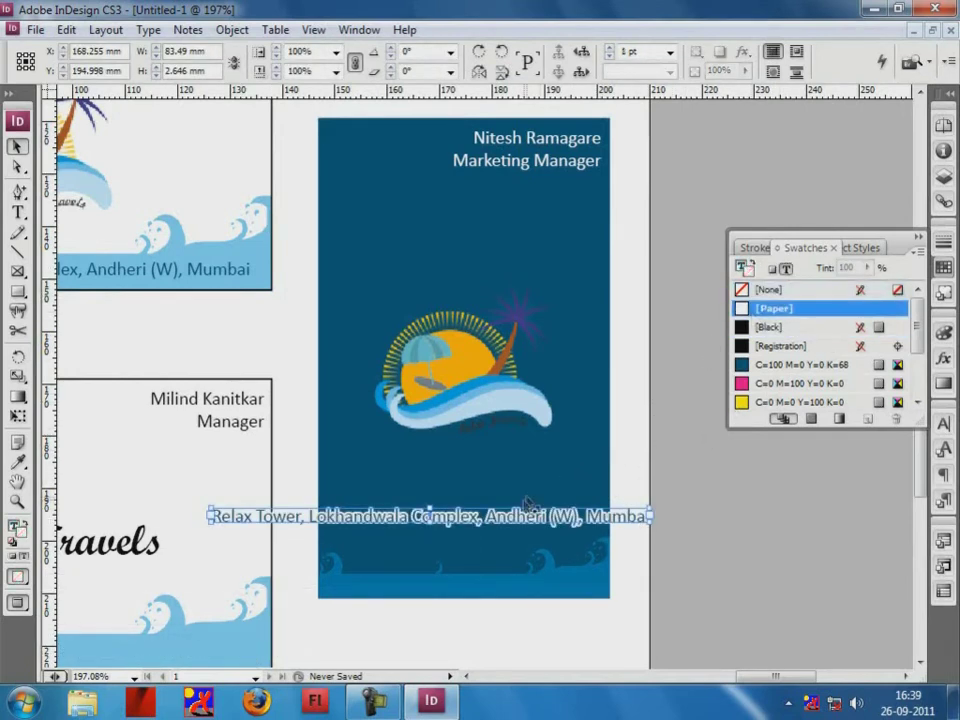
pyautogui.click(744, 289)
pyautogui.click(745, 268)
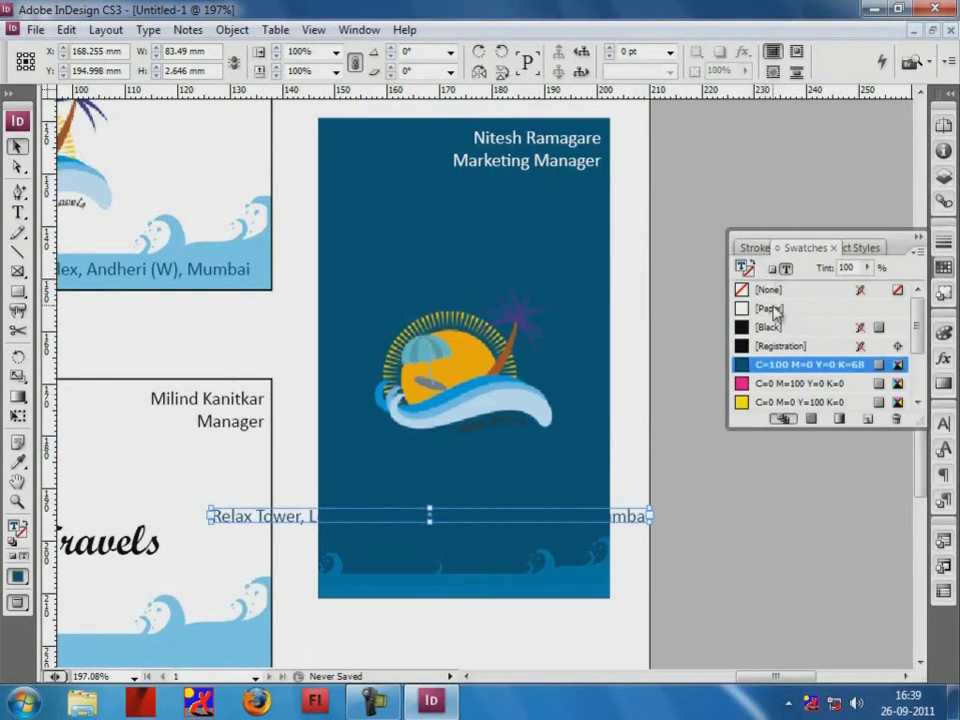
pyautogui.click(776, 308)
# - Break the address after 'Complex,', fit the frame to its text, and place it above the waves
pyautogui.doubleClick(481, 513)
pyautogui.press('Return')
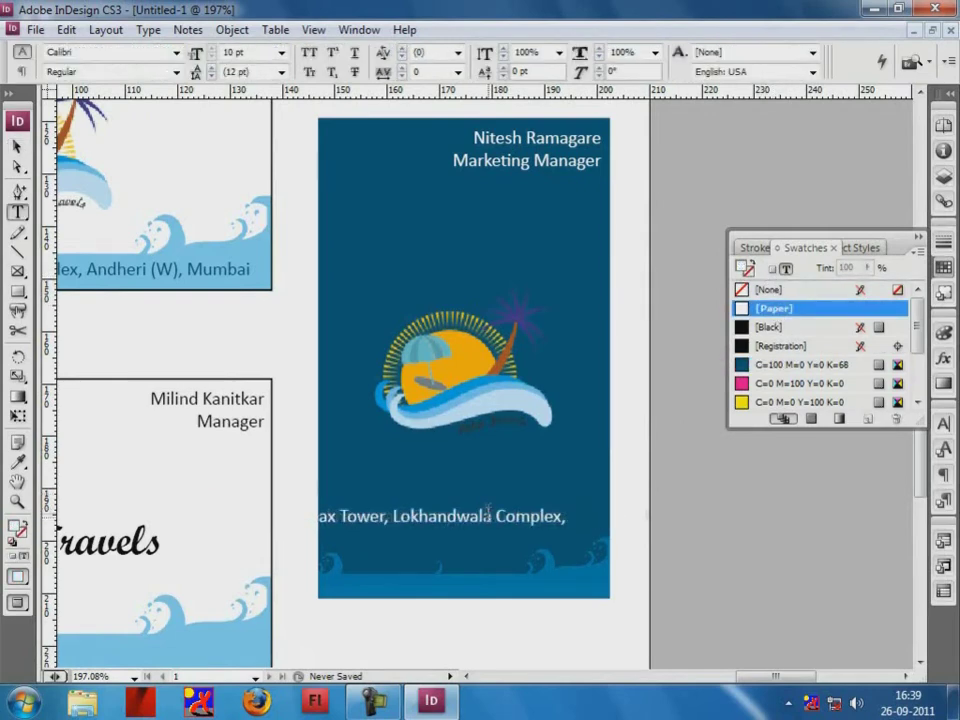
pyautogui.press('Escape')
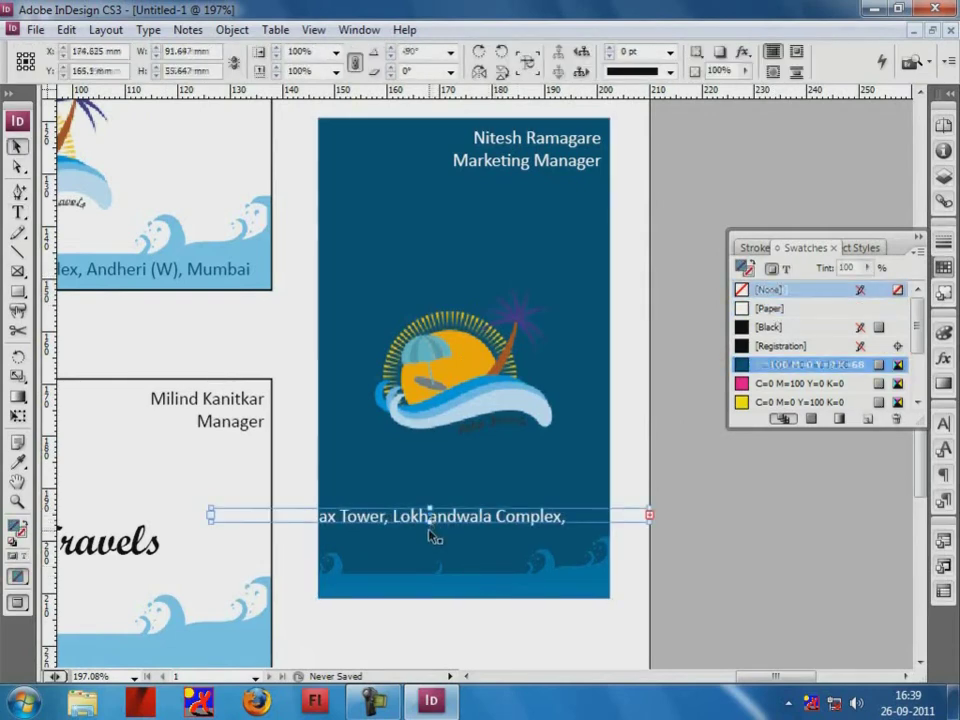
pyautogui.moveTo(430, 521); pyautogui.dragTo(430, 572)
pyautogui.rightClick(440, 565)
pyautogui.moveTo(495, 509)
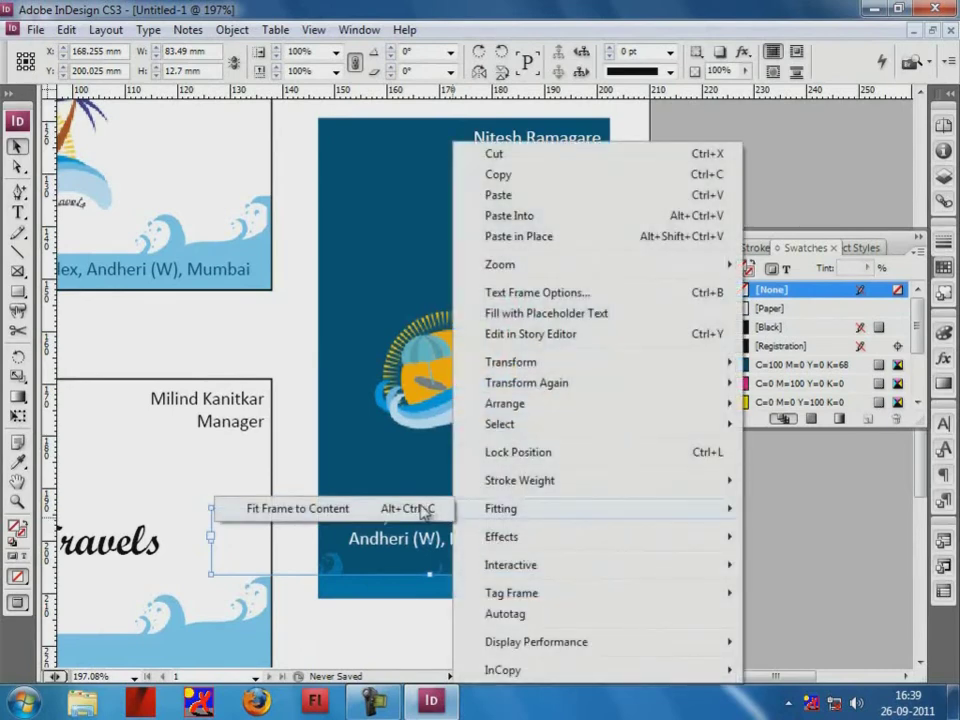
pyautogui.click(422, 508)
pyautogui.moveTo(650, 543); pyautogui.dragTo(476, 536)
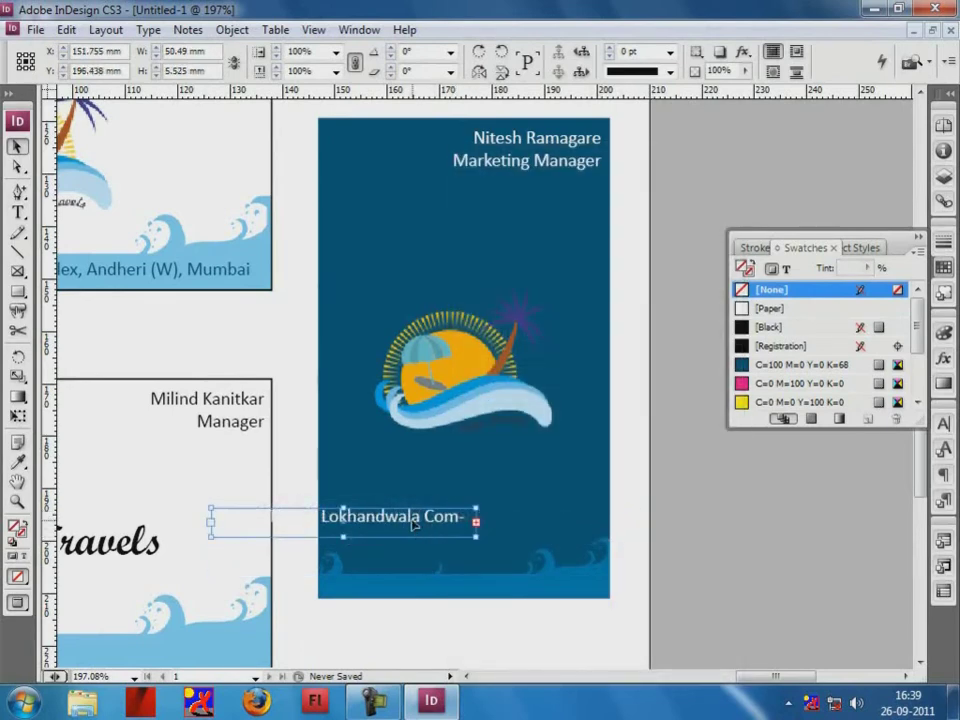
pyautogui.moveTo(409, 525); pyautogui.dragTo(529, 492)
pyautogui.moveTo(597, 512); pyautogui.dragTo(605, 503)
pyautogui.moveTo(330, 503); pyautogui.dragTo(321, 504)
pyautogui.moveTo(467, 503); pyautogui.dragTo(464, 527)
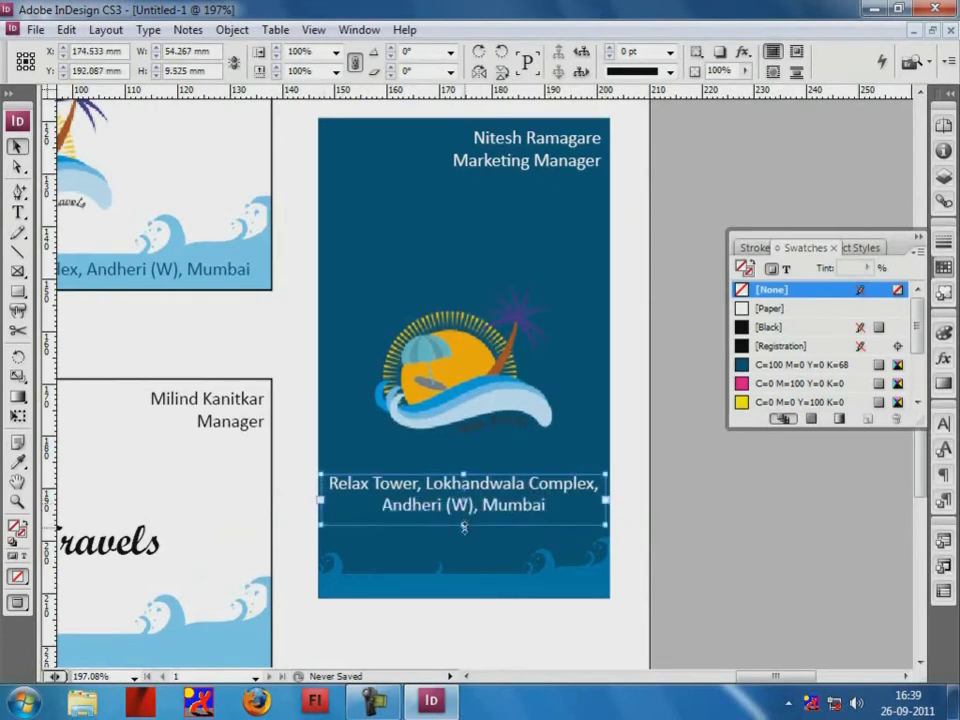
# - Move the bottom wave image up and fade its top edge into the blue with a gradient
pyautogui.click(466, 552)
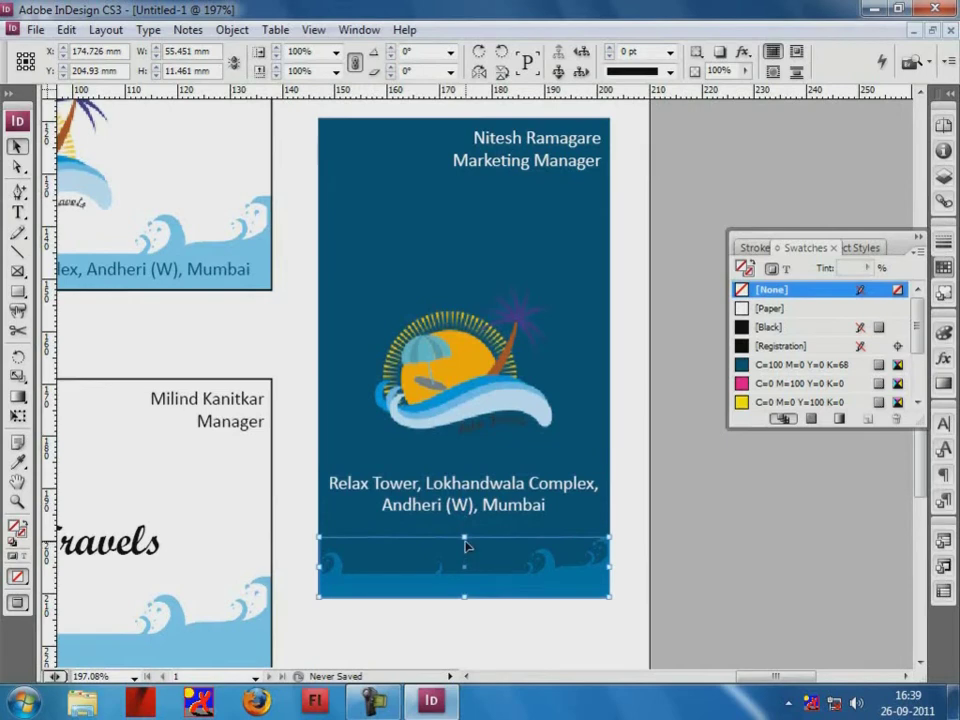
pyautogui.moveTo(469, 592)
pyautogui.mouseDown()
pyautogui.moveTo(463, 571)
pyautogui.moveTo(467, 602)
pyautogui.moveTo(476, 583)
pyautogui.mouseUp()
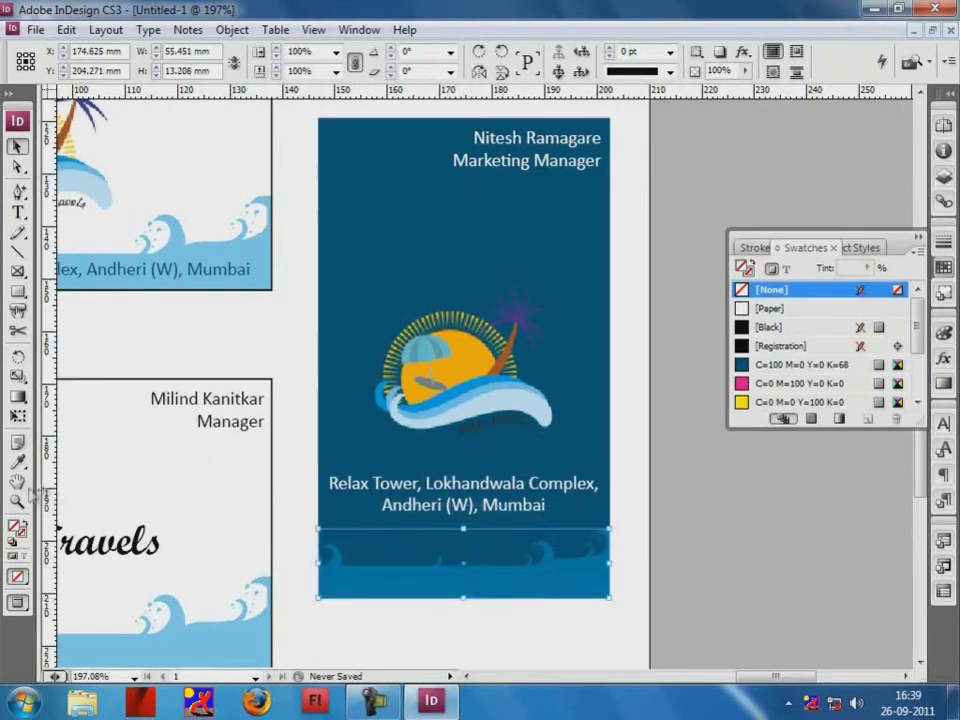
pyautogui.click(18, 415)
pyautogui.moveTo(464, 529); pyautogui.dragTo(467, 504)
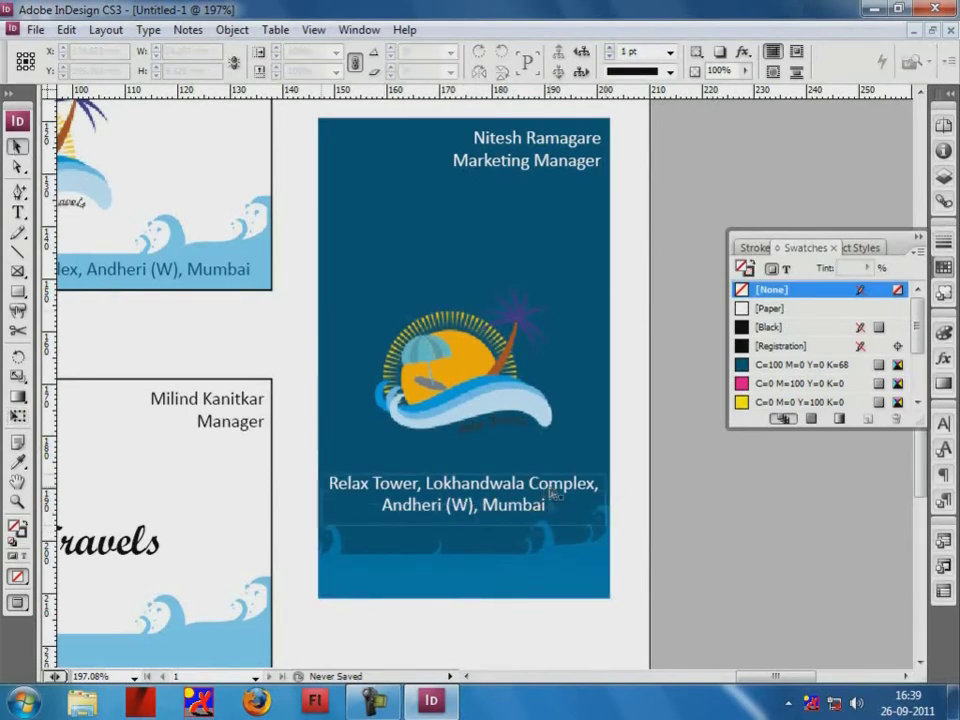
pyautogui.press('v')
pyautogui.moveTo(551, 497); pyautogui.dragTo(551, 570)
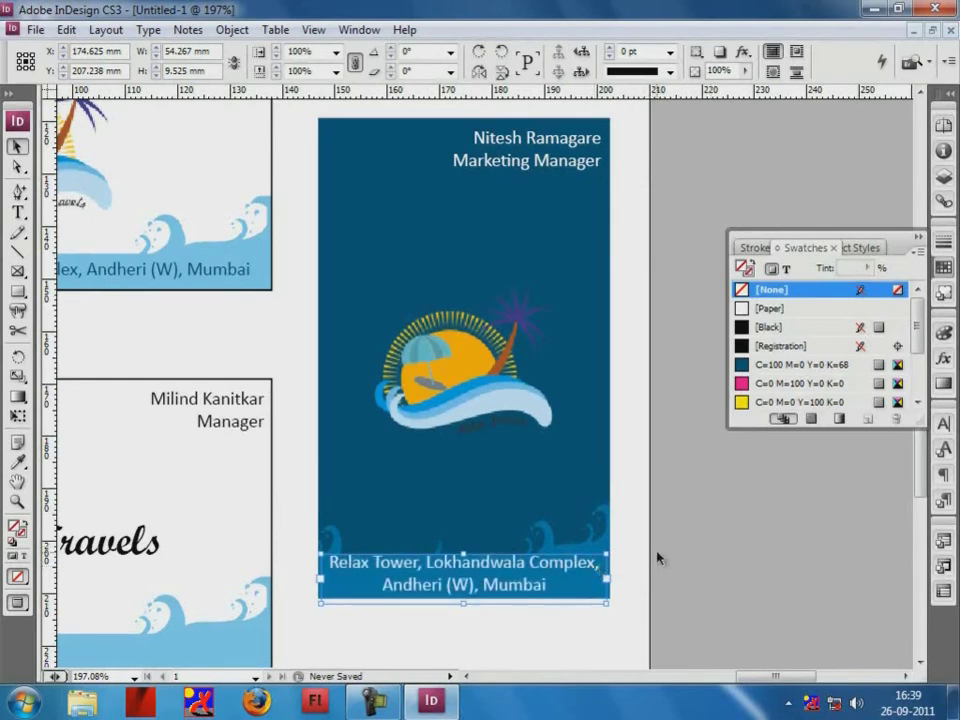
# - Set the address text to 9 pt with 10 pt line spacing
pyautogui.doubleClick(560, 575)
pyautogui.hotkey('ctrl', 'a')
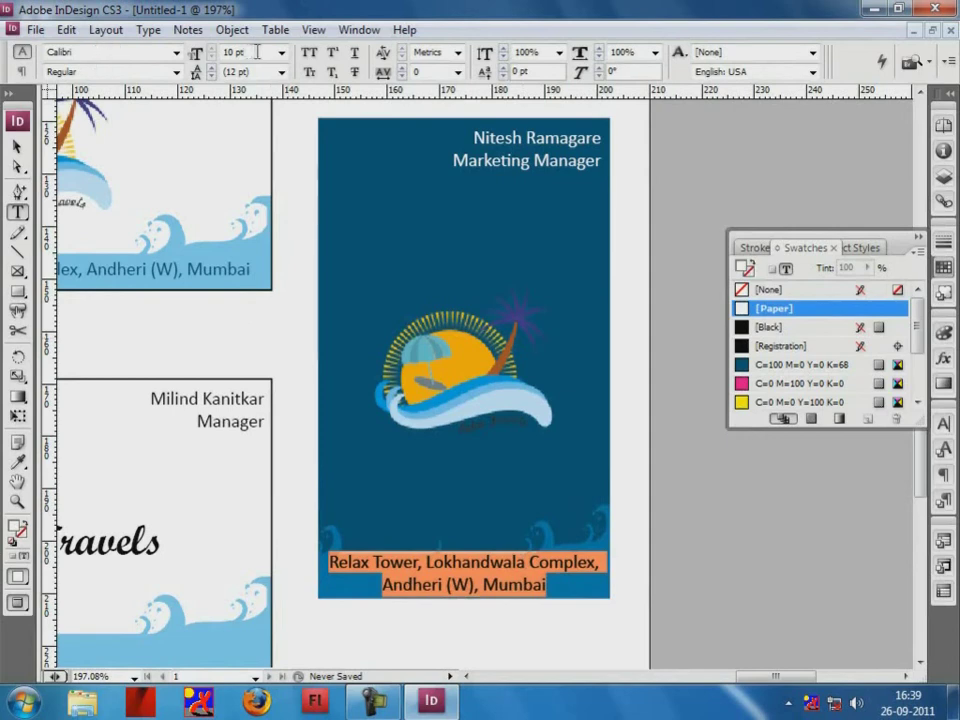
pyautogui.click(174, 52)
pyautogui.press('Tab')
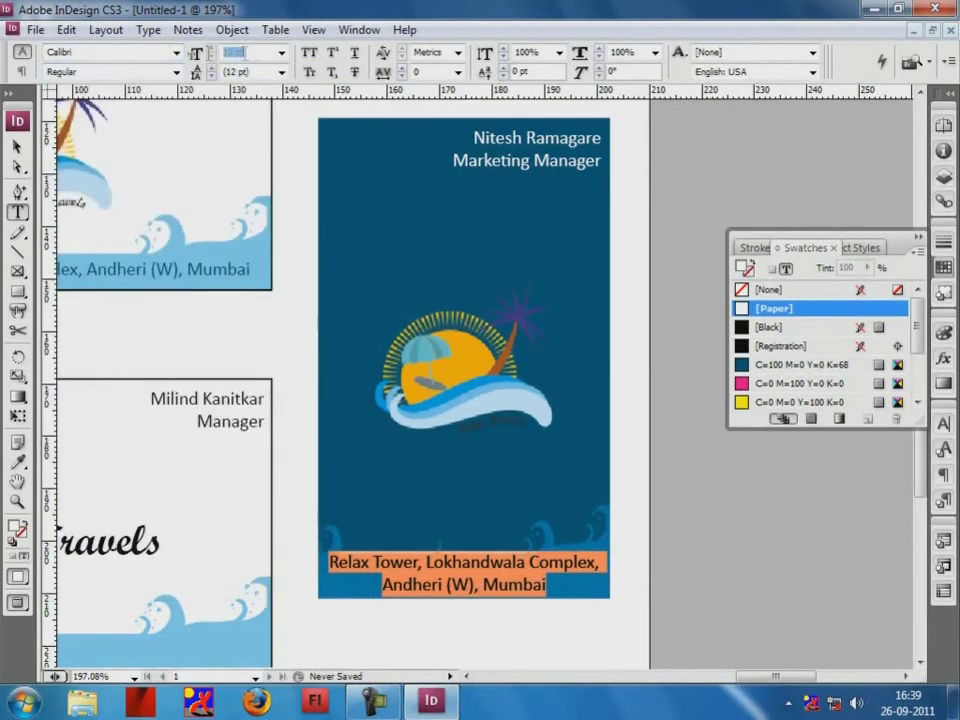
pyautogui.click(210, 57)
pyautogui.click(282, 72)
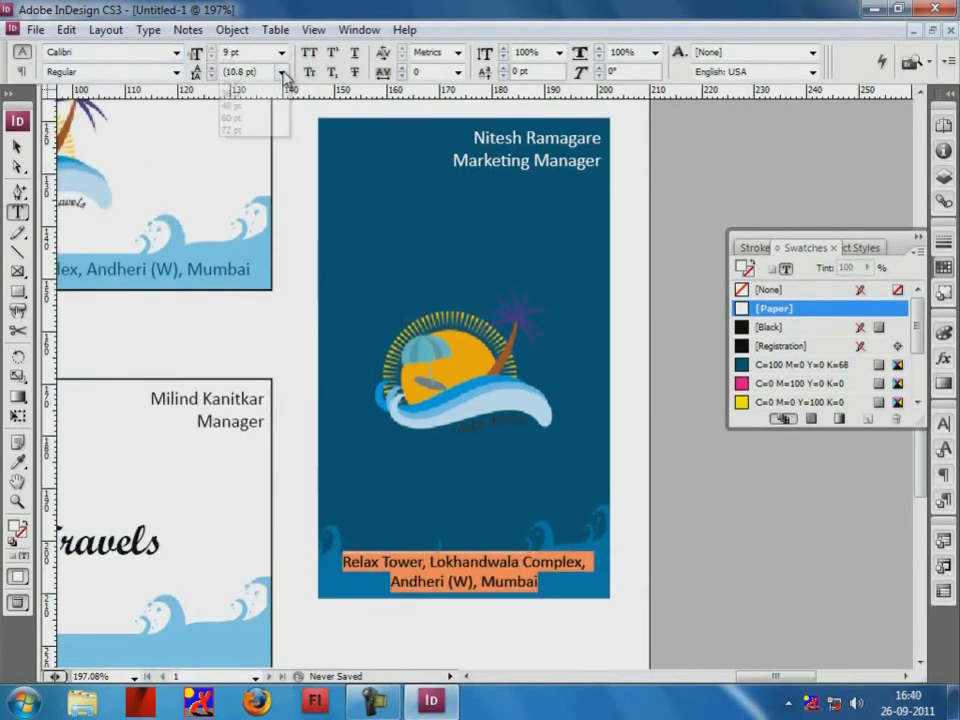
pyautogui.click(238, 148)
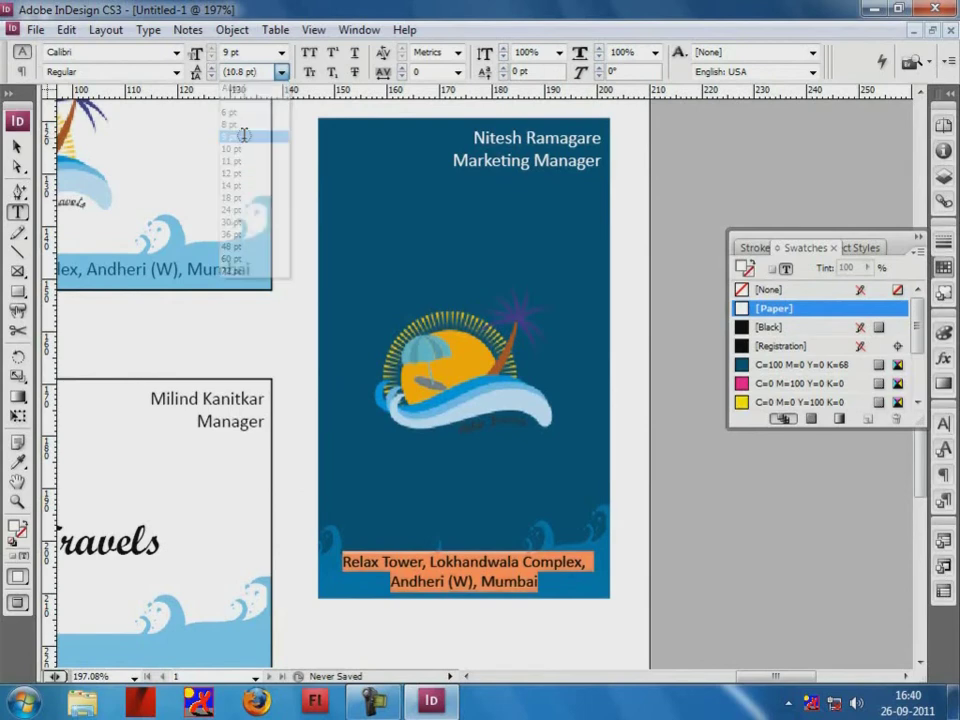
pyautogui.press('Escape')
# - Nudge the address text frame down slightly with the Down Arrow
pyautogui.click(716, 568)
pyautogui.click(492, 593)
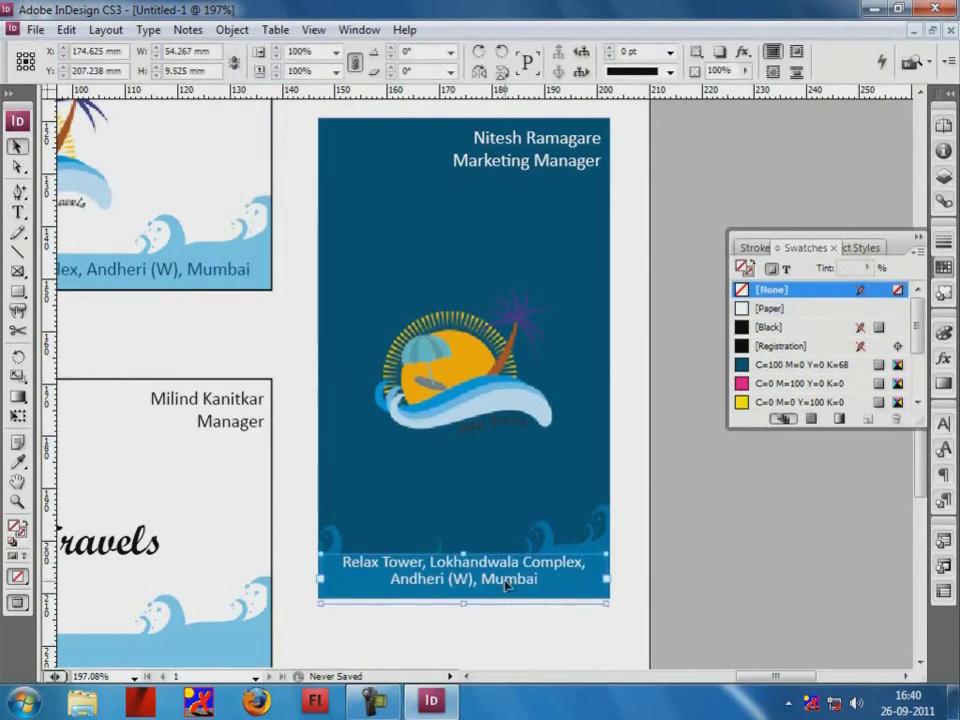
pyautogui.press('Down')
pyautogui.press('Down')
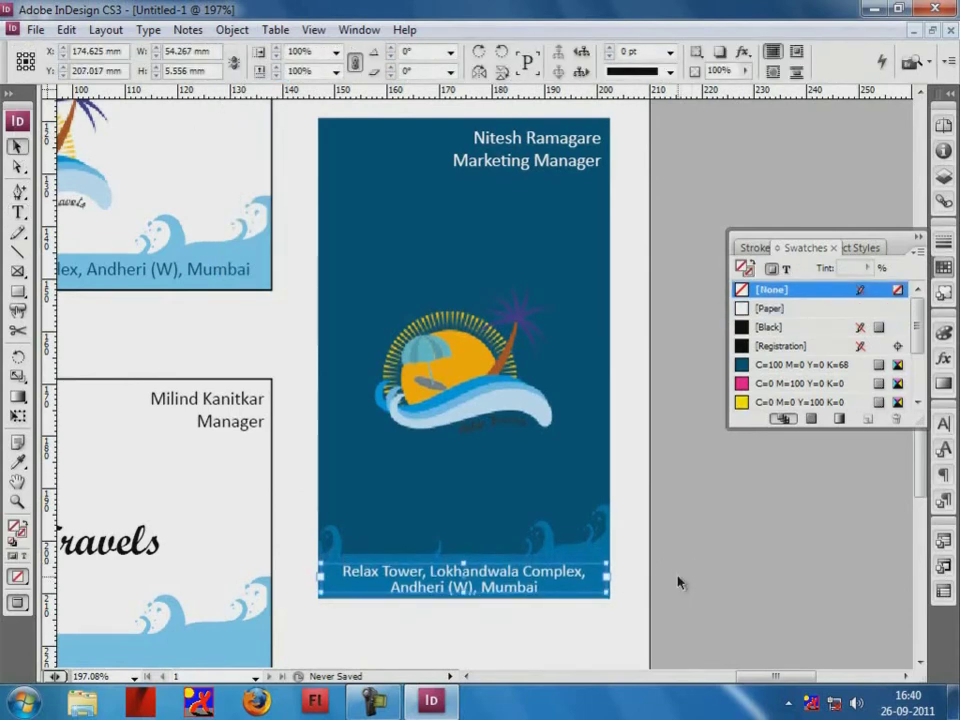
pyautogui.click(678, 560)
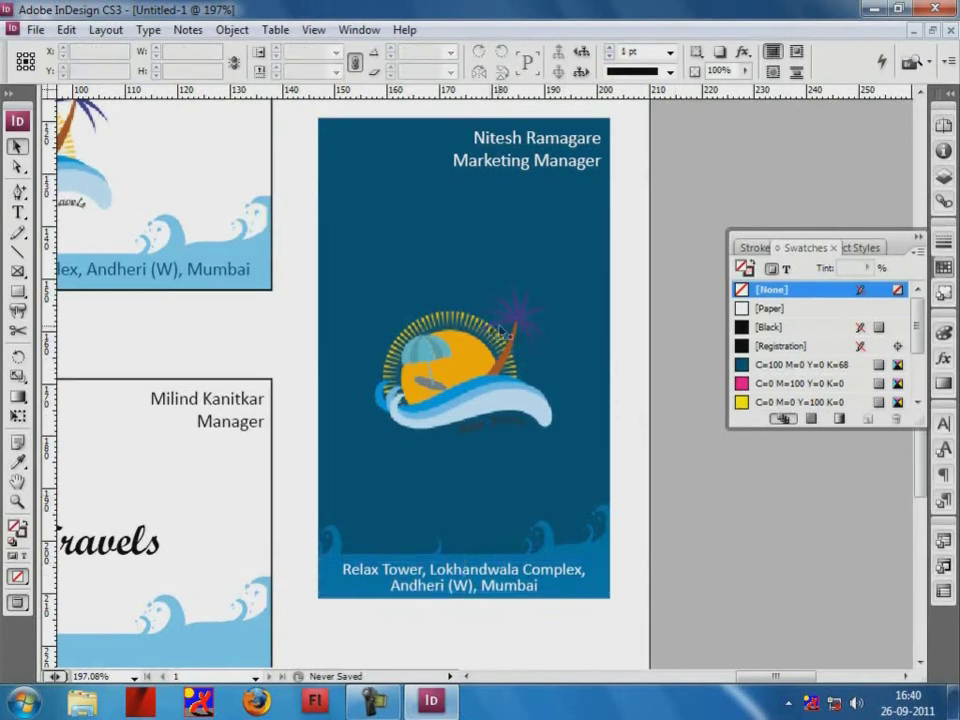
# - Draw a circle around the logo with Paper fill and no stroke
pyautogui.moveTo(17, 291); pyautogui.dragTo(93, 313)
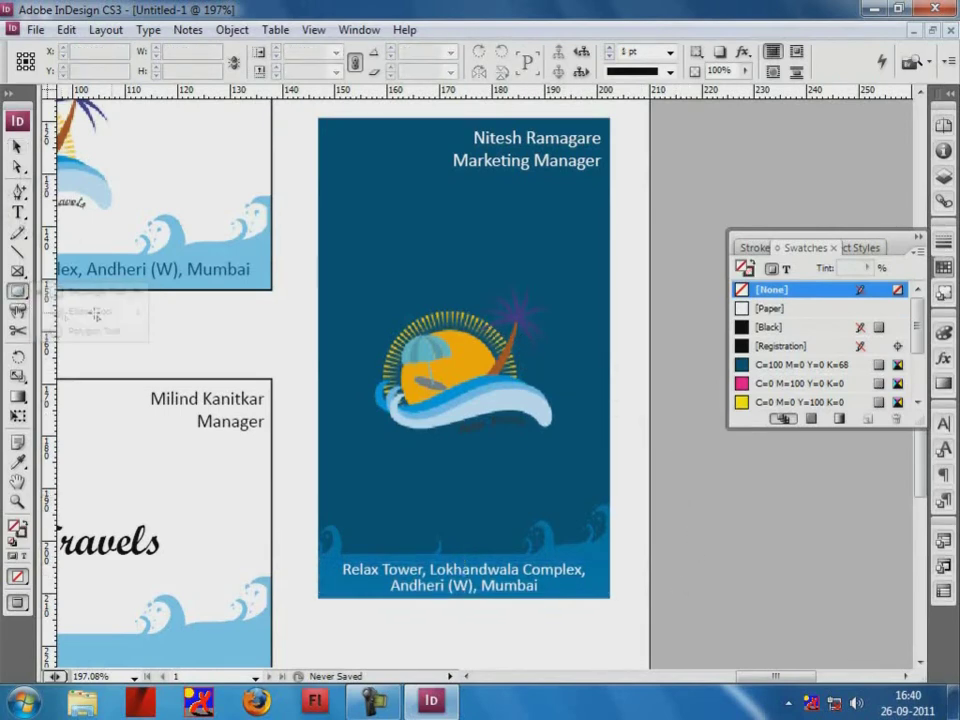
pyautogui.moveTo(359, 254); pyautogui.dragTo(570, 464)
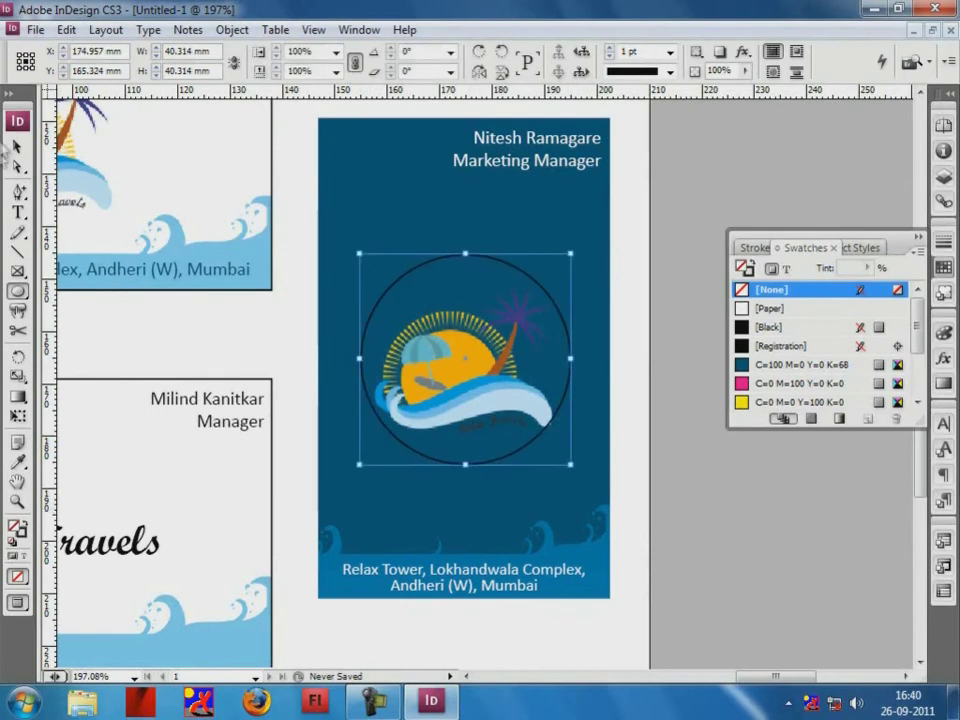
pyautogui.click(16, 146)
pyautogui.click(772, 308)
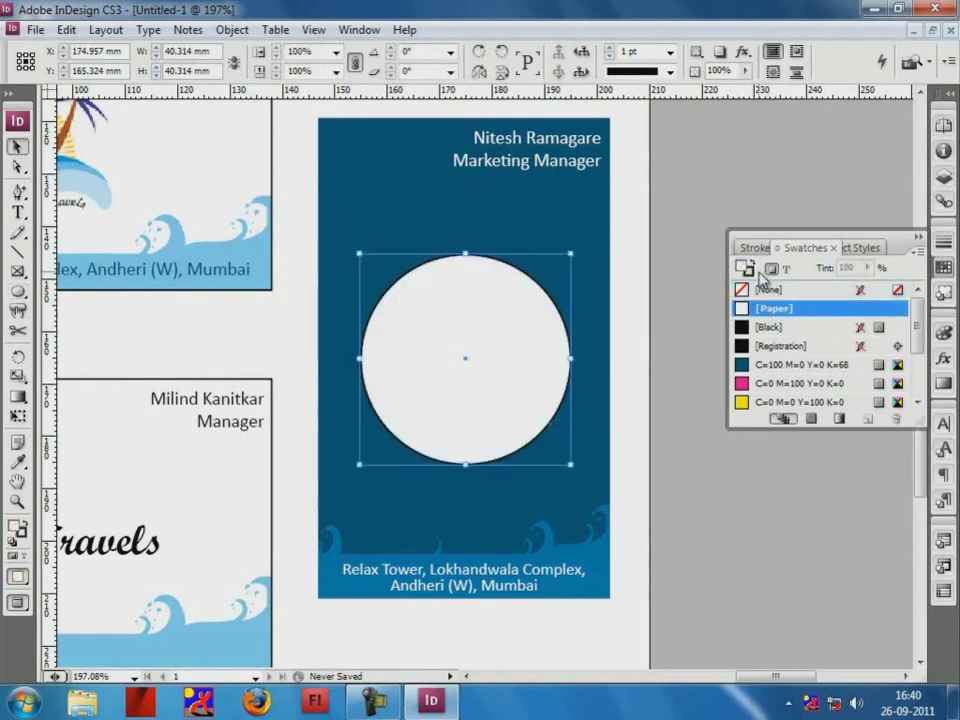
pyautogui.click(748, 266)
pyautogui.click(770, 289)
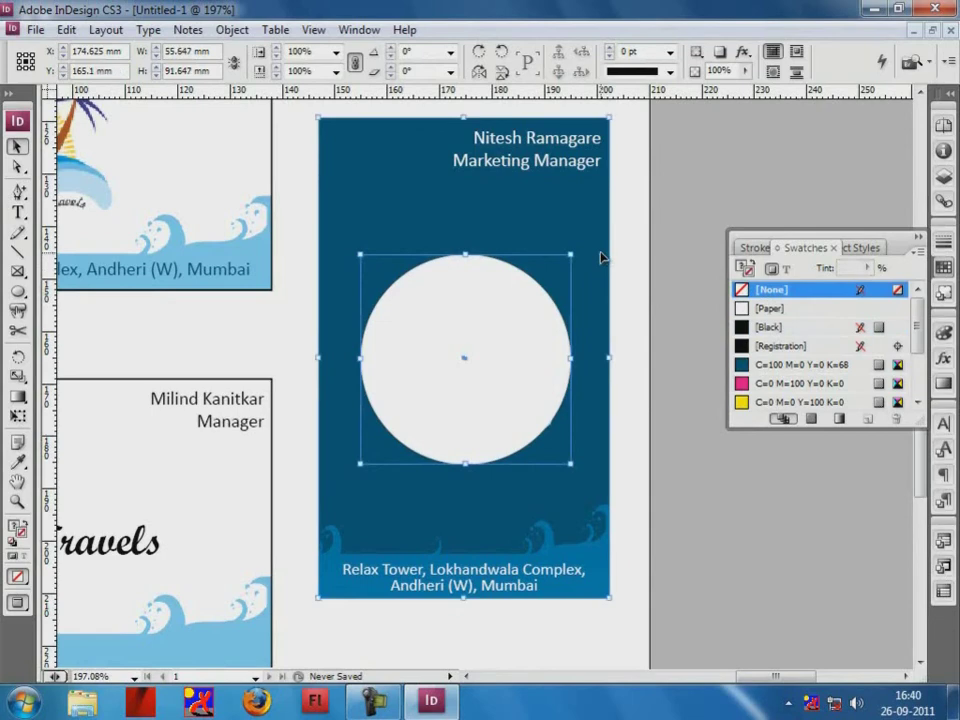
# - Send the white circle to the back, behind the logo
pyautogui.hotkey('shift', 'F7')
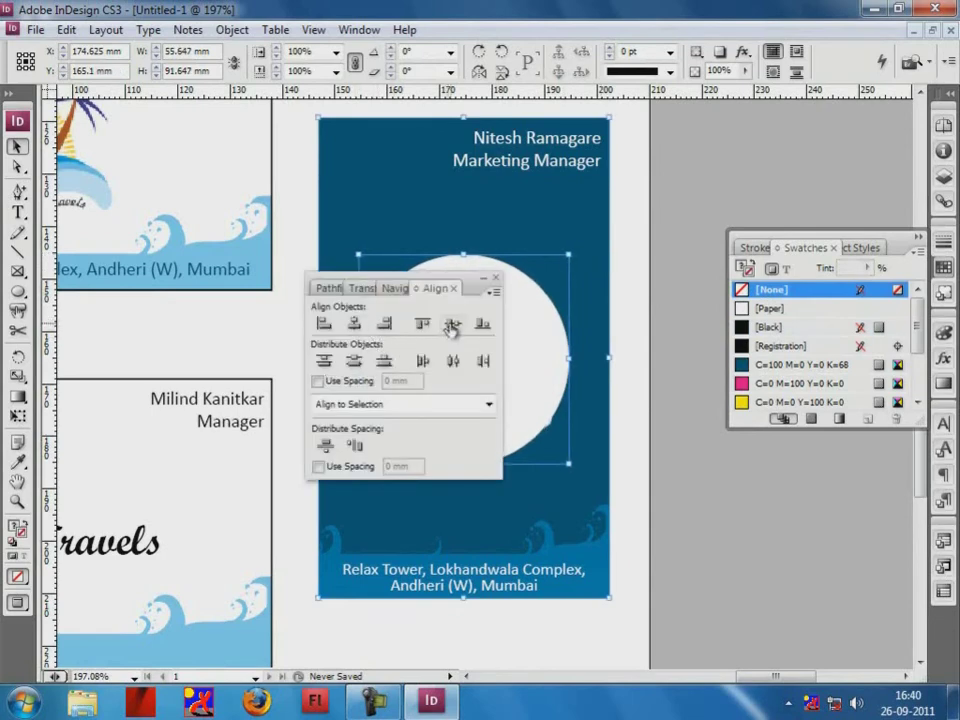
pyautogui.click(495, 278)
pyautogui.rightClick(531, 292)
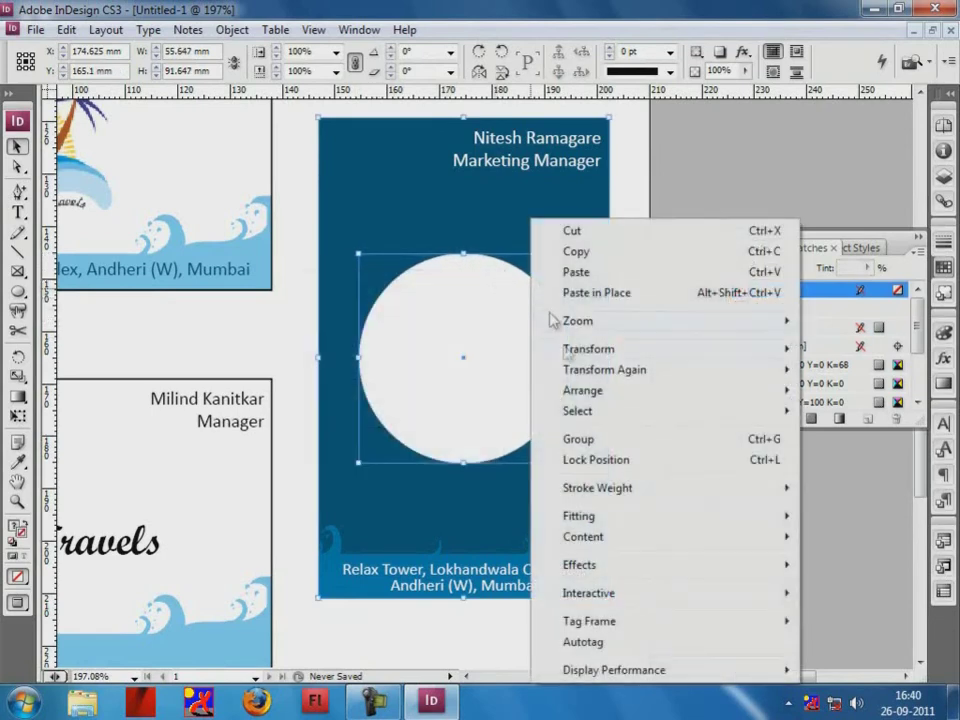
pyautogui.moveTo(542, 400)
pyautogui.click(390, 453)
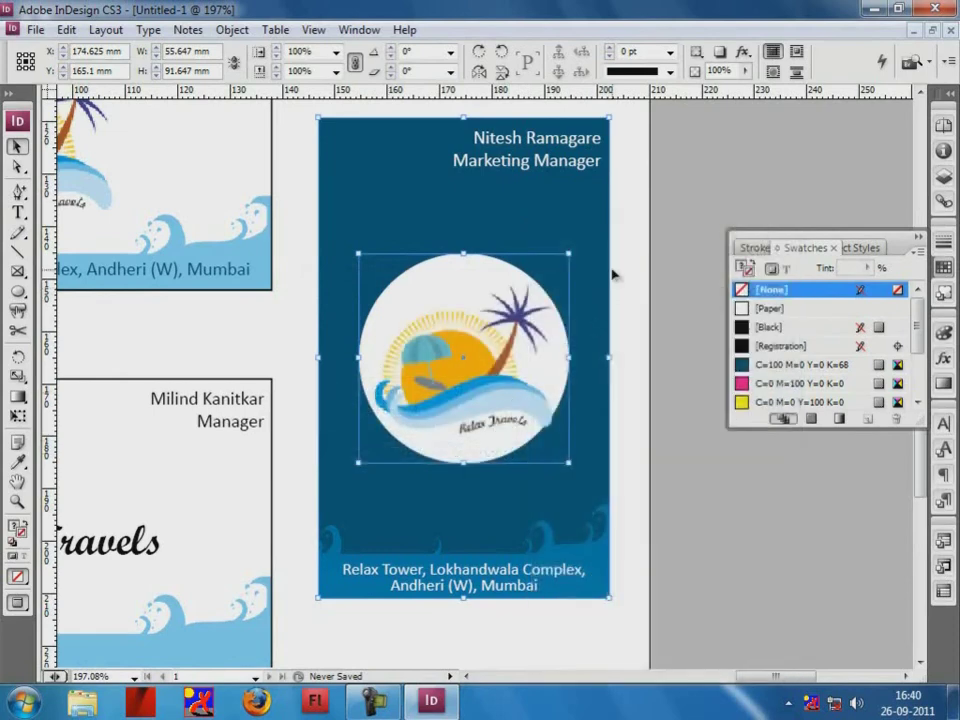
# - Enlarge the logo slightly and centre it inside the circle
pyautogui.click(716, 211)
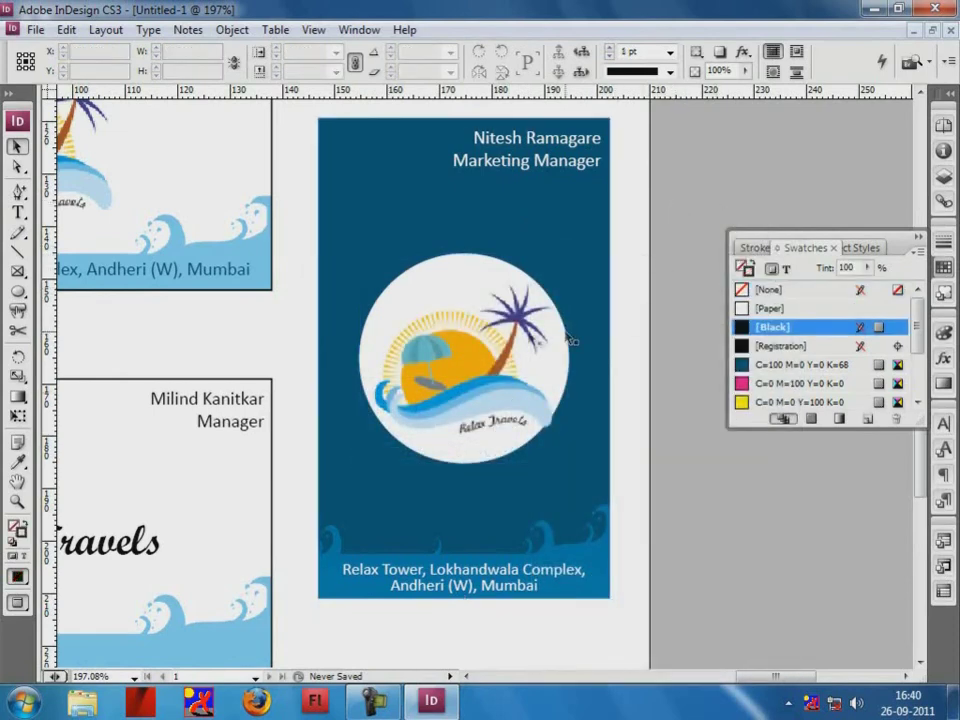
pyautogui.moveTo(343, 240); pyautogui.dragTo(553, 400)
pyautogui.click(465, 472)
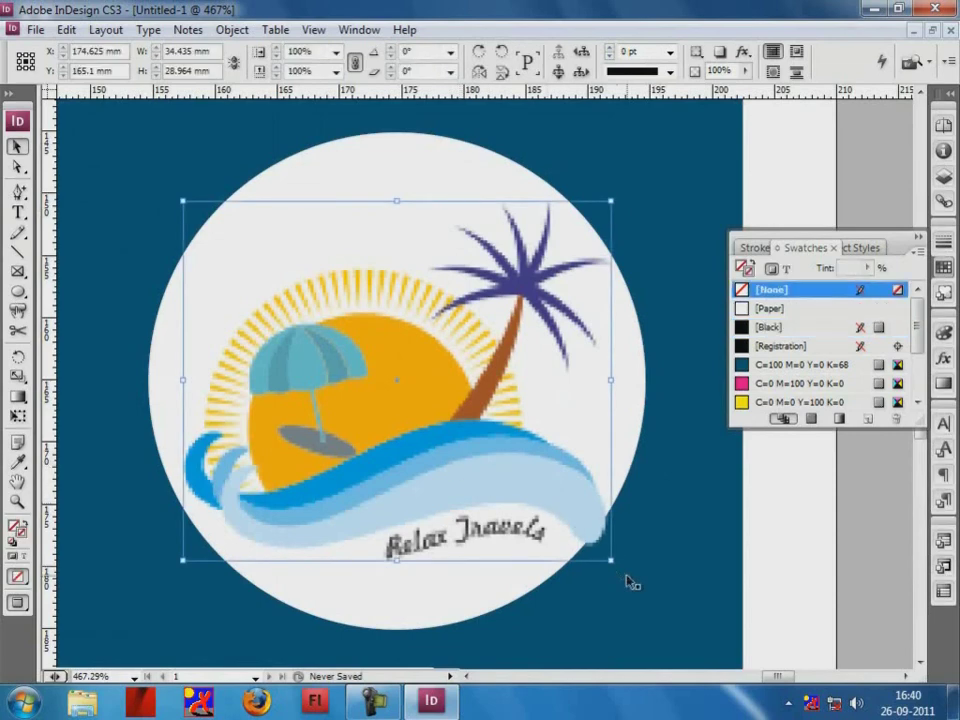
pyautogui.moveTo(612, 562); pyautogui.dragTo(641, 591)
pyautogui.moveTo(538, 510)
pyautogui.mouseDown()
pyautogui.moveTo(523, 510)
pyautogui.moveTo(523, 500)
pyautogui.mouseUp()
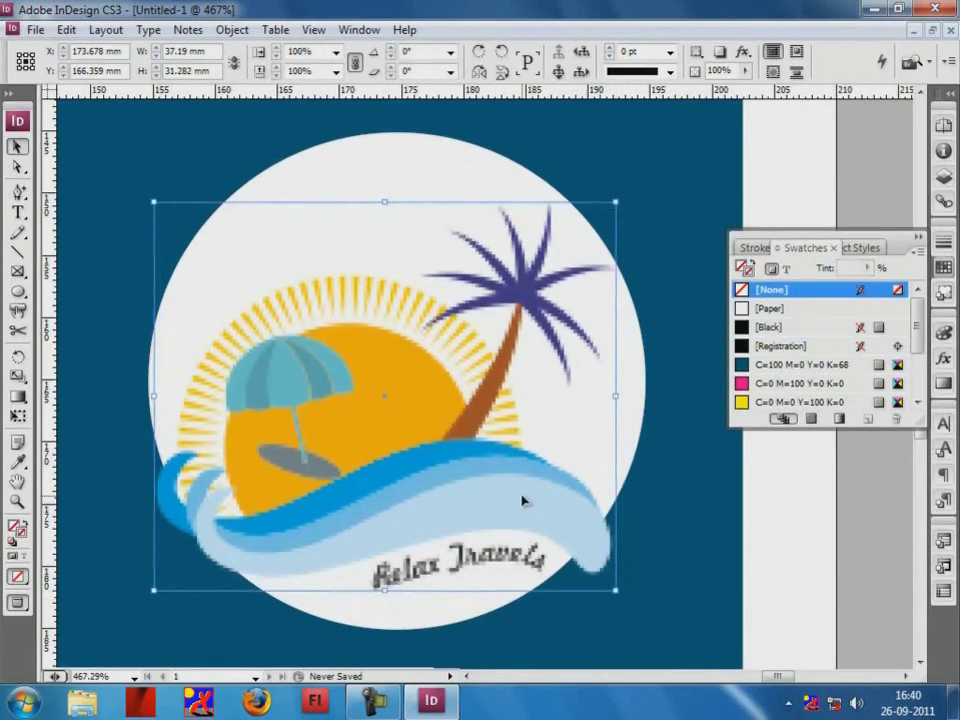
# - Select every object on all three cards and group them into one
pyautogui.click(793, 489)
pyautogui.hotkey('ctrl', '-')
pyautogui.keyDown('alt'); pyautogui.click(465, 432); pyautogui.keyUp('alt')
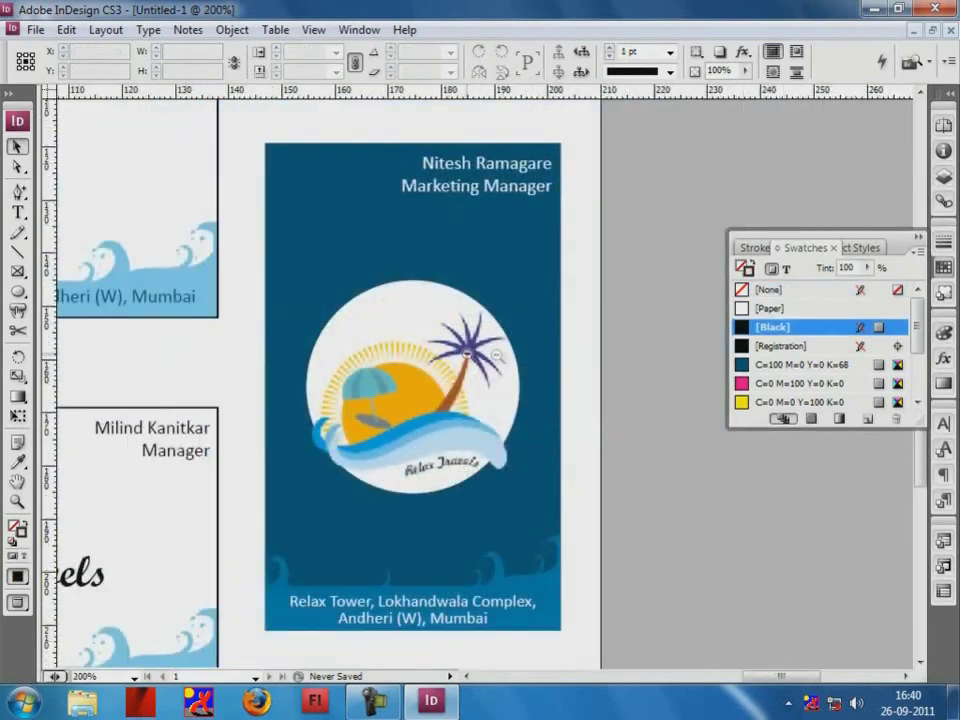
pyautogui.keyDown('alt'); pyautogui.click(439, 354); pyautogui.keyUp('alt')
pyautogui.keyDown('alt'); pyautogui.click(441, 355); pyautogui.keyUp('alt')
pyautogui.keyDown('alt'); pyautogui.click(522, 438); pyautogui.keyUp('alt')
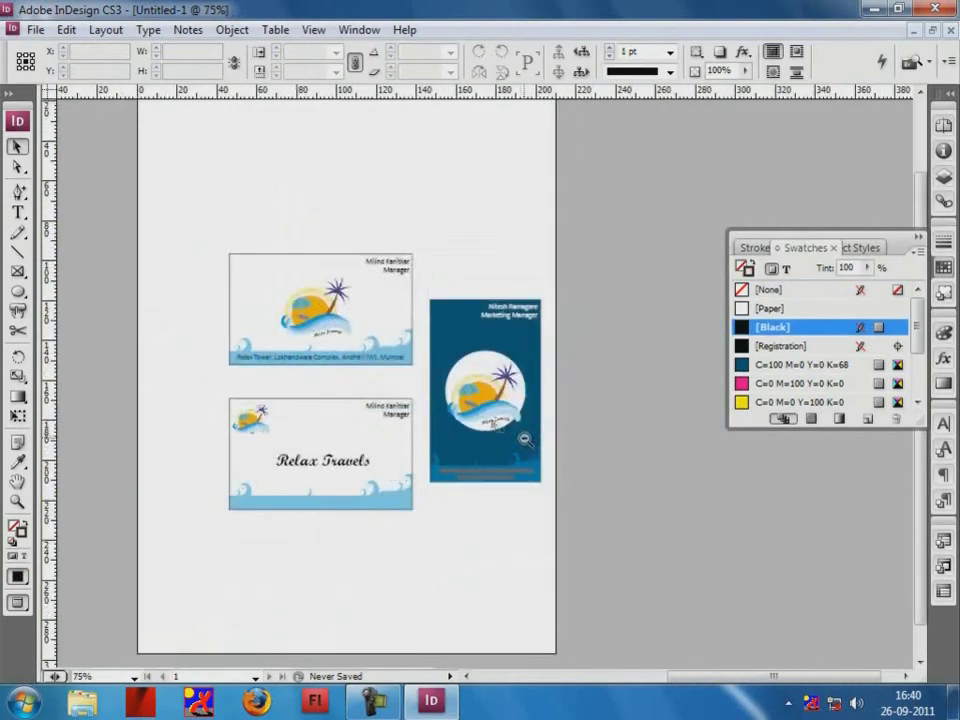
pyautogui.keyDown('alt'); pyautogui.click(364, 311); pyautogui.keyUp('alt')
pyautogui.moveTo(662, 536); pyautogui.dragTo(655, 531)
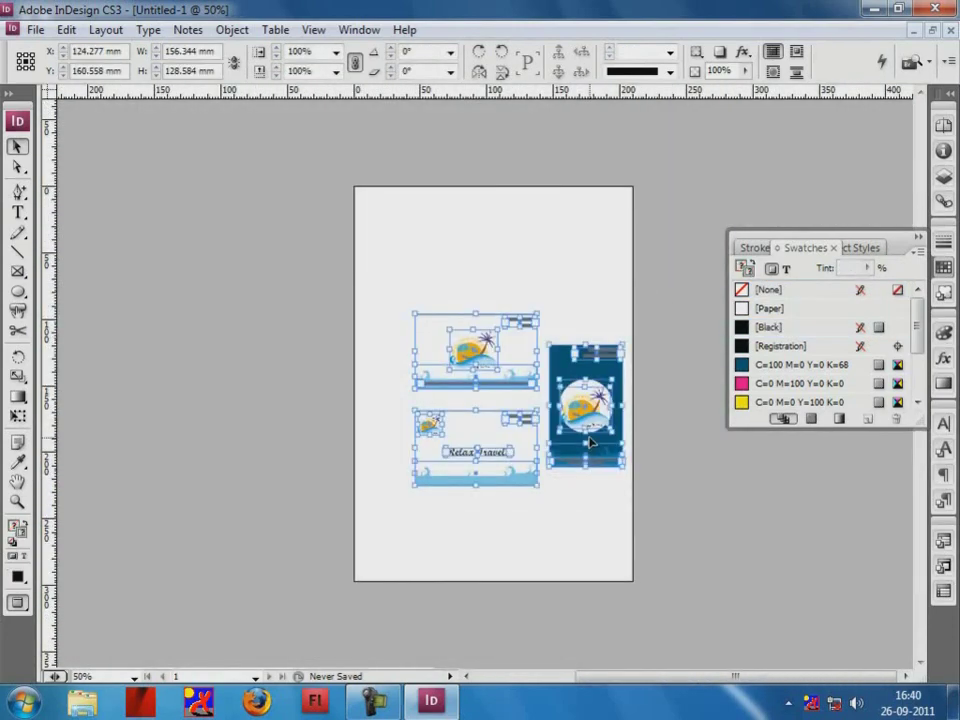
pyautogui.rightClick(591, 417)
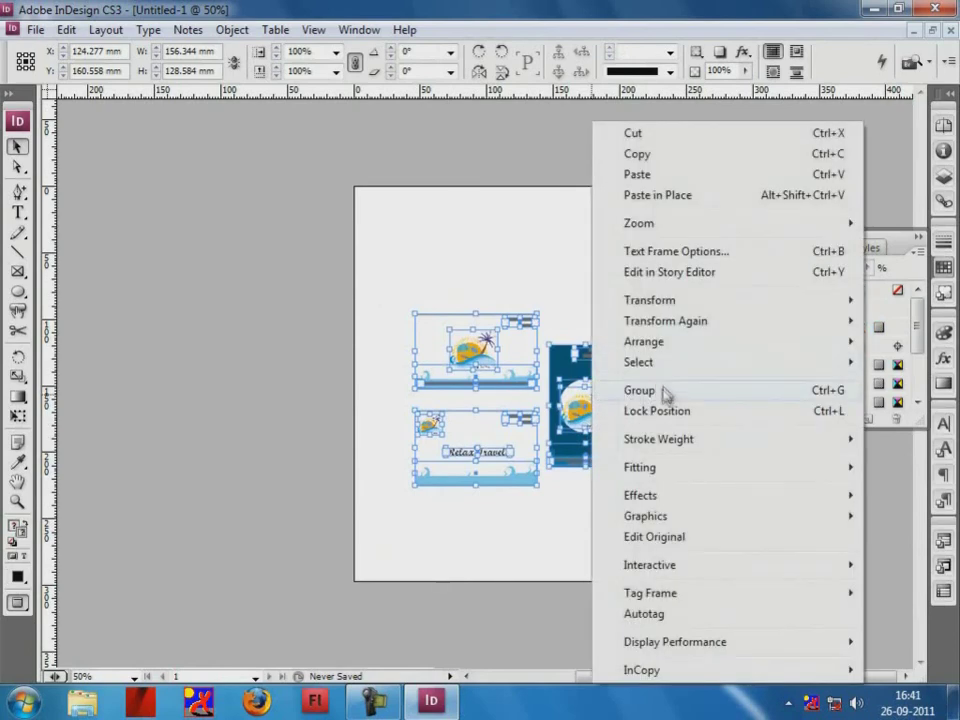
pyautogui.click(666, 392)
# - Move the grouped cards up and to the left
pyautogui.moveTo(604, 397); pyautogui.dragTo(583, 375)
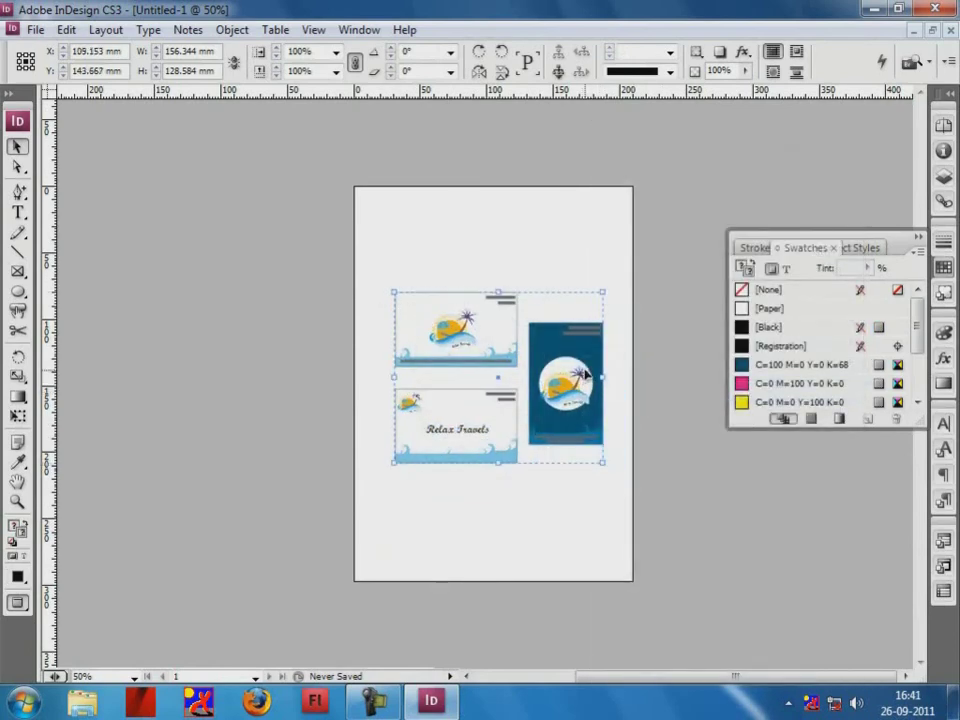
pyautogui.click(670, 363)
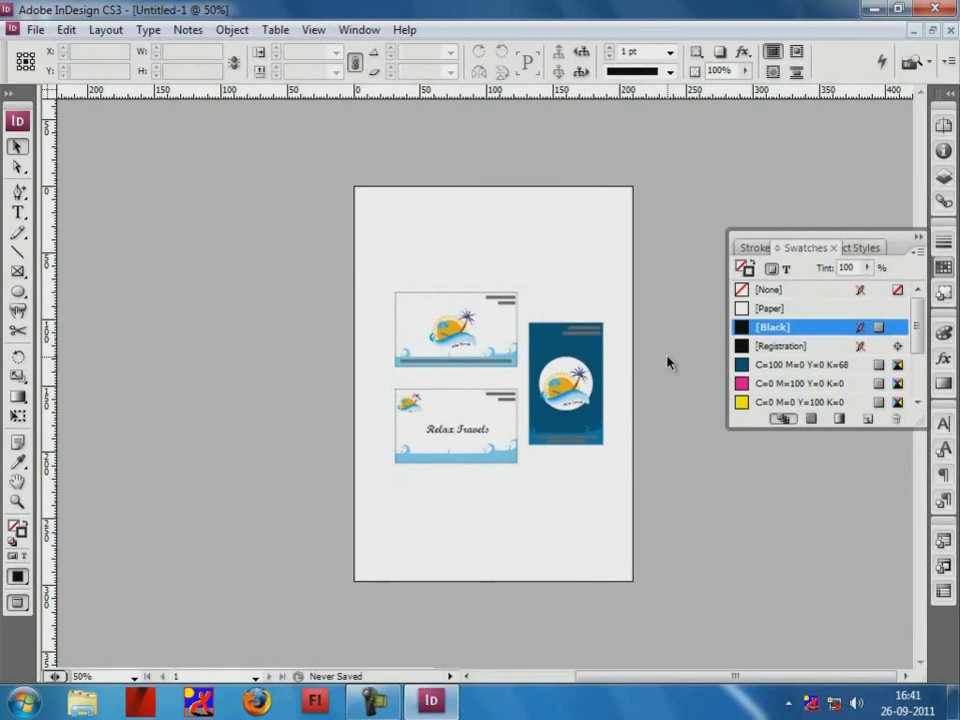
pyautogui.click(34, 30)
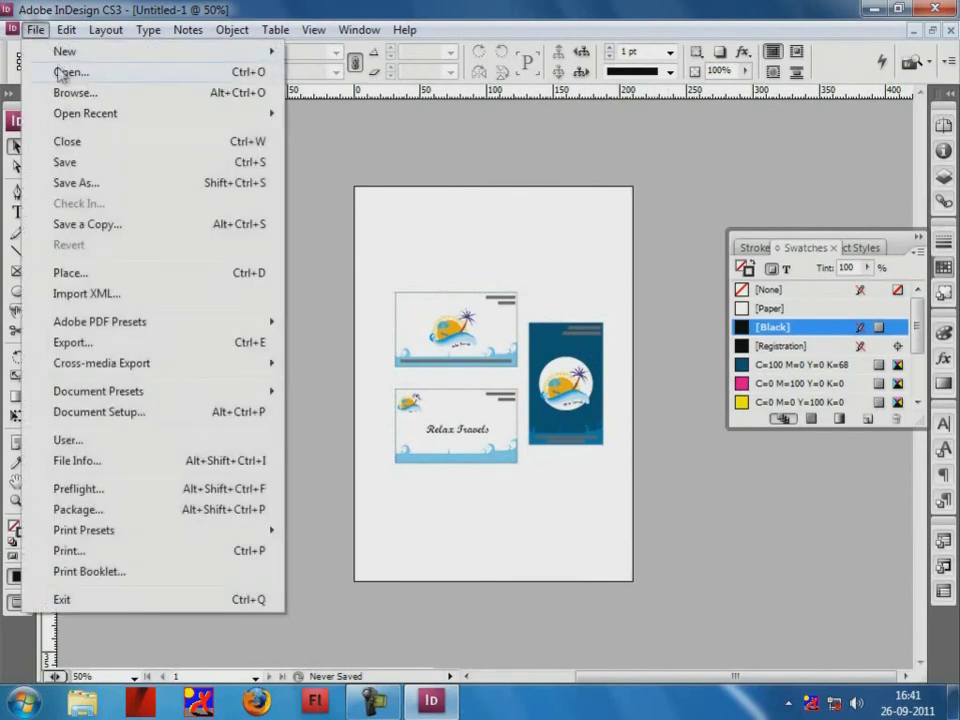
# - Save the document as 'Creating Visiting Card' in E:\07 Indesign Video\Creating Visiting Card
pyautogui.click(63, 163)
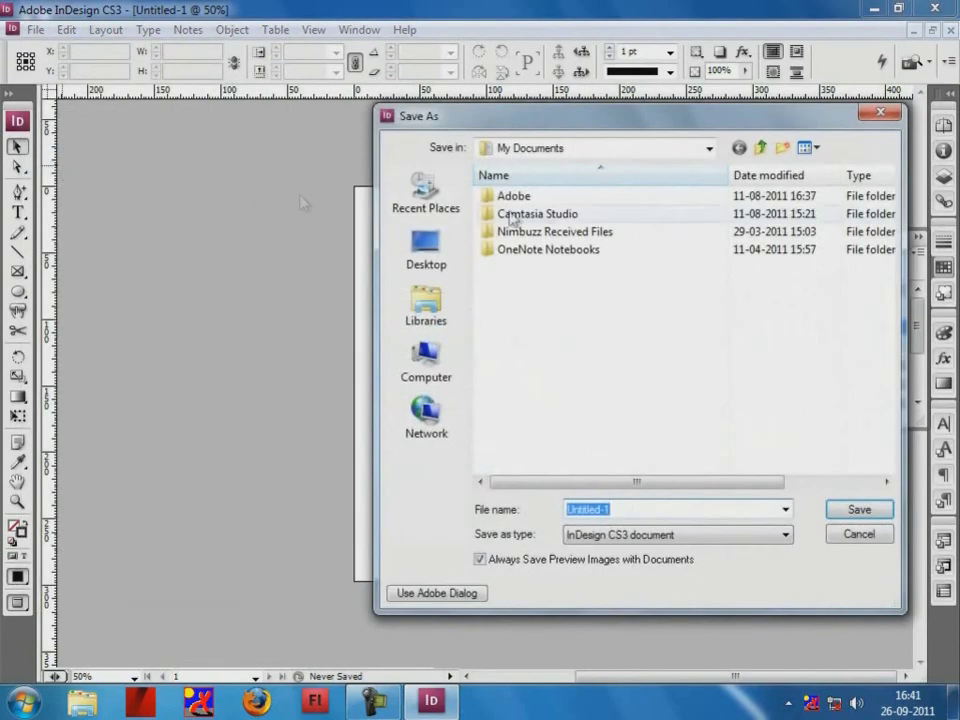
pyautogui.click(605, 150)
pyautogui.click(583, 303)
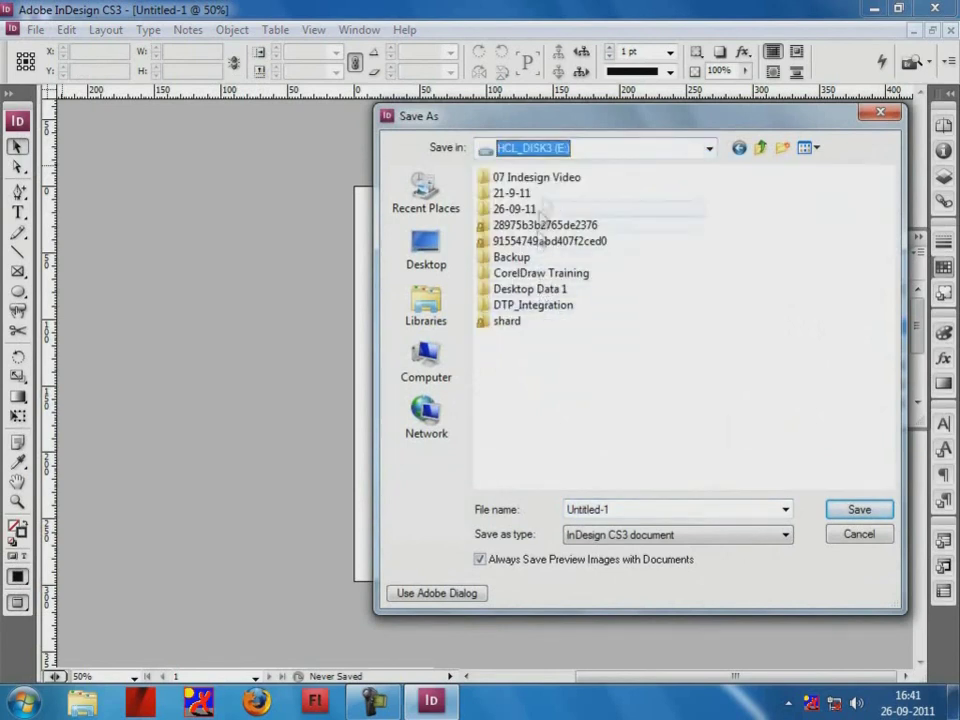
pyautogui.doubleClick(536, 177)
pyautogui.doubleClick(536, 213)
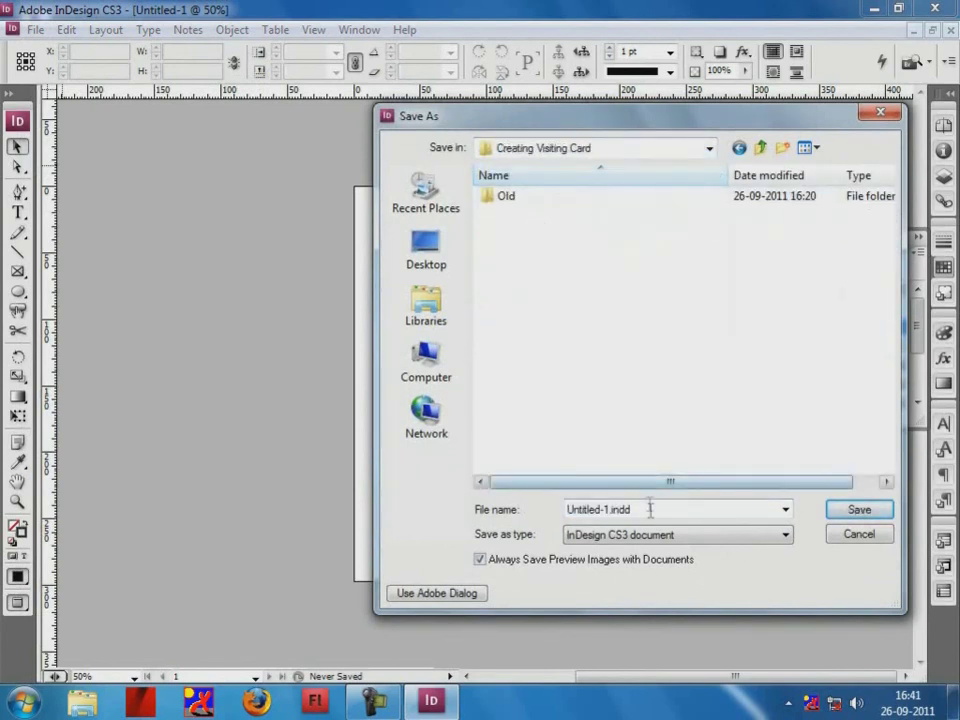
pyautogui.moveTo(651, 508); pyautogui.dragTo(456, 514)
pyautogui.write('Creating Visiting Card')
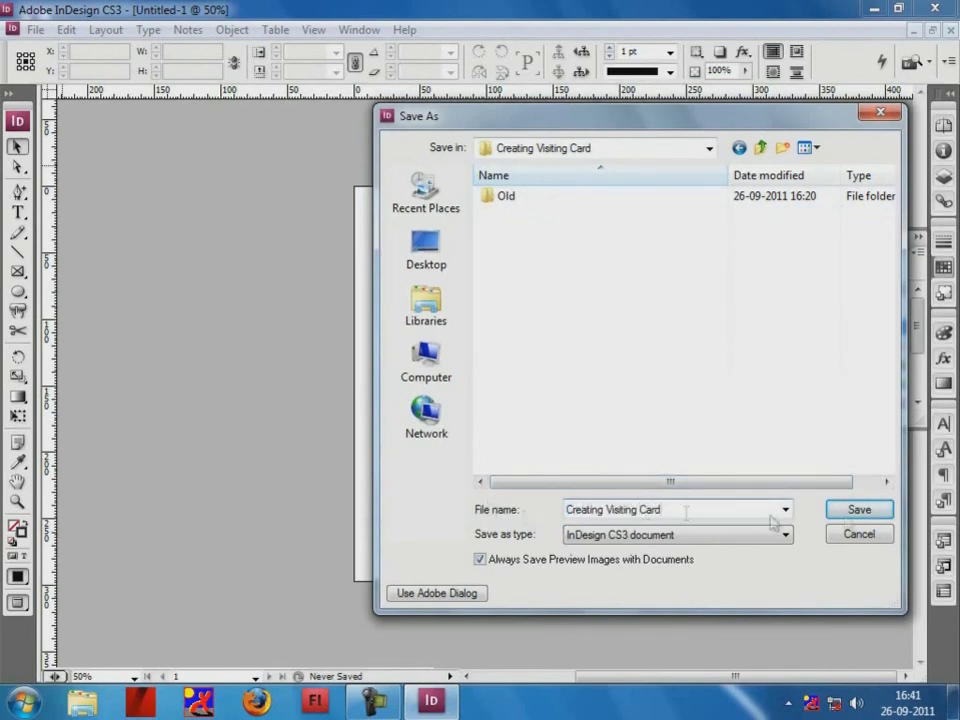
pyautogui.click(840, 510)
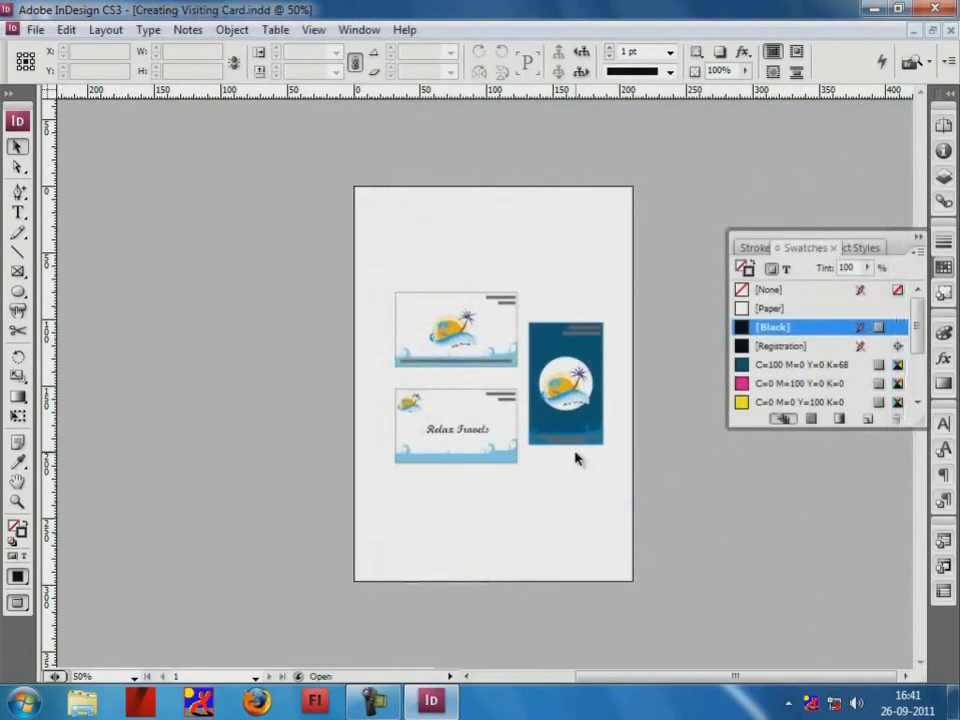
# - Export the cards to Adobe PDF with the High Quality Print preset
pyautogui.click(35, 29)
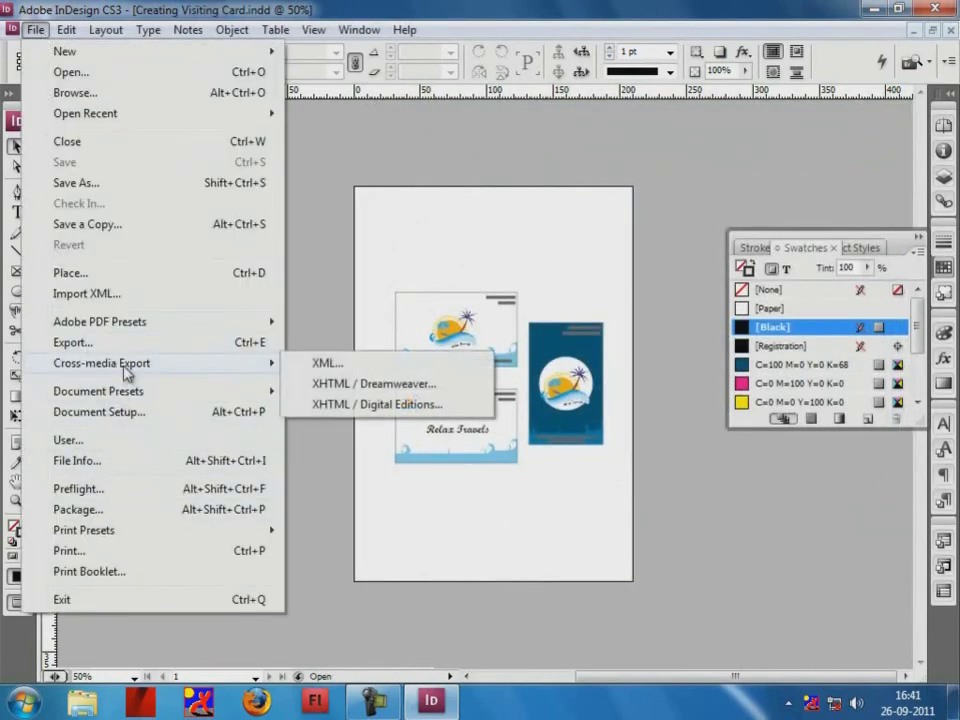
pyautogui.click(123, 344)
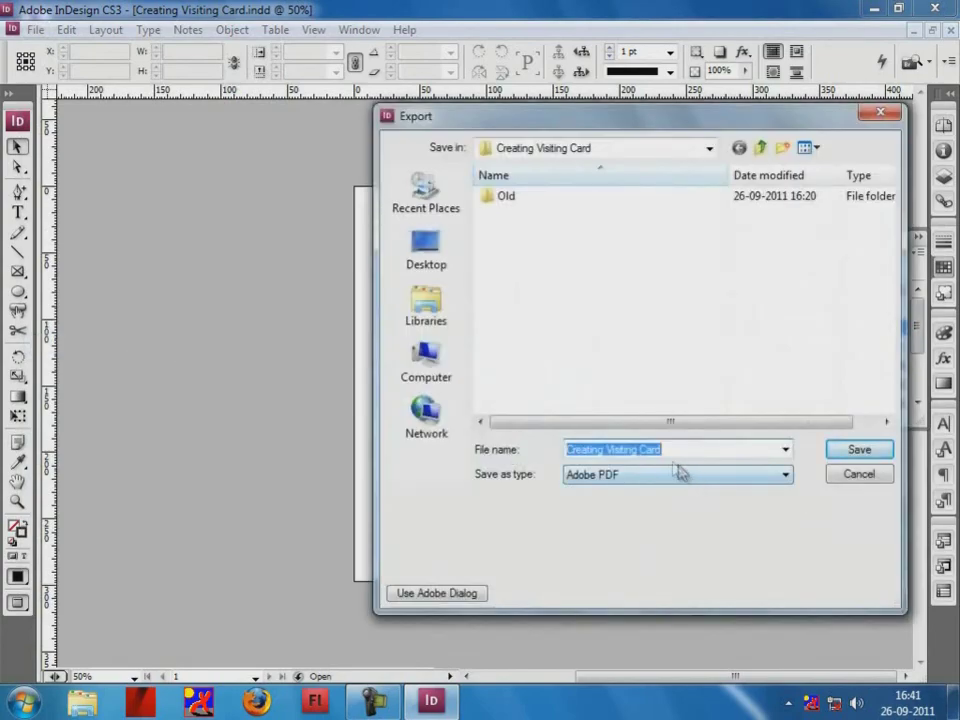
pyautogui.click(859, 450)
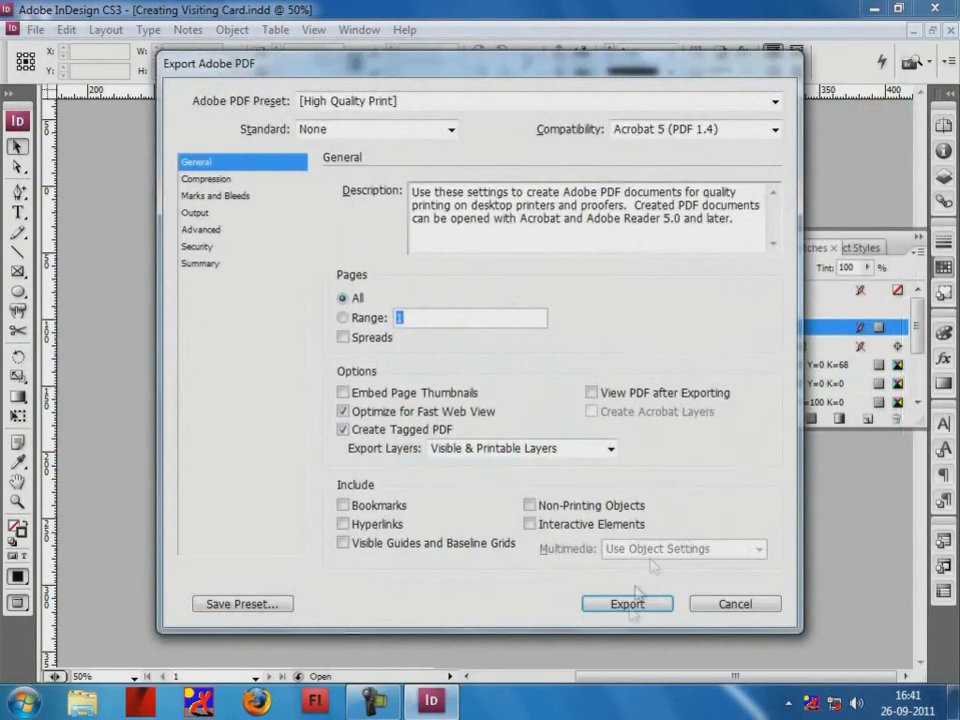
pyautogui.click(630, 603)
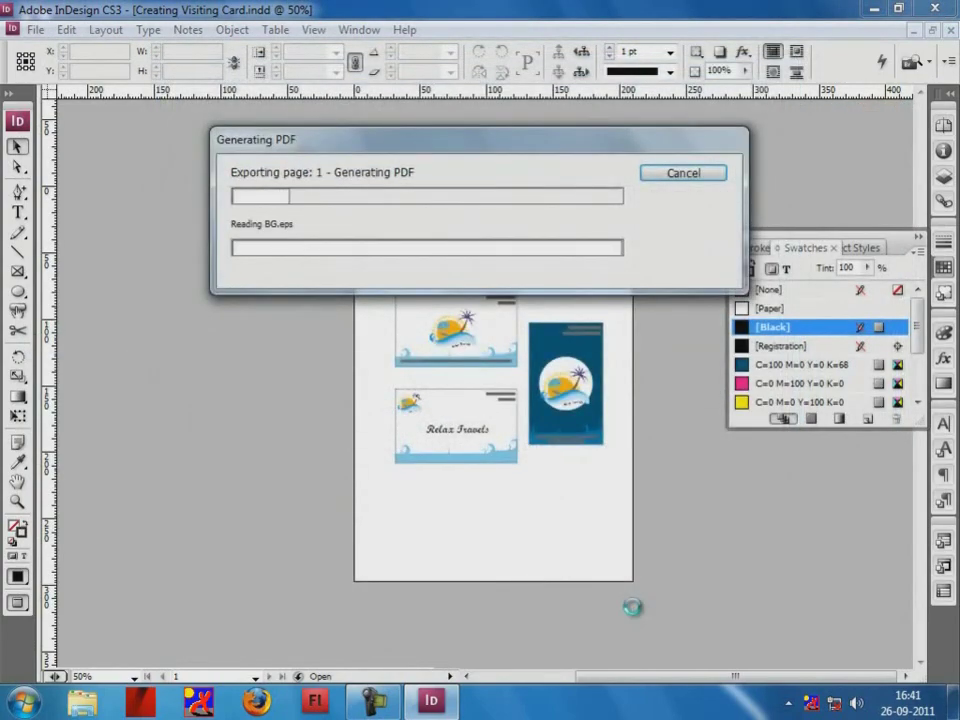